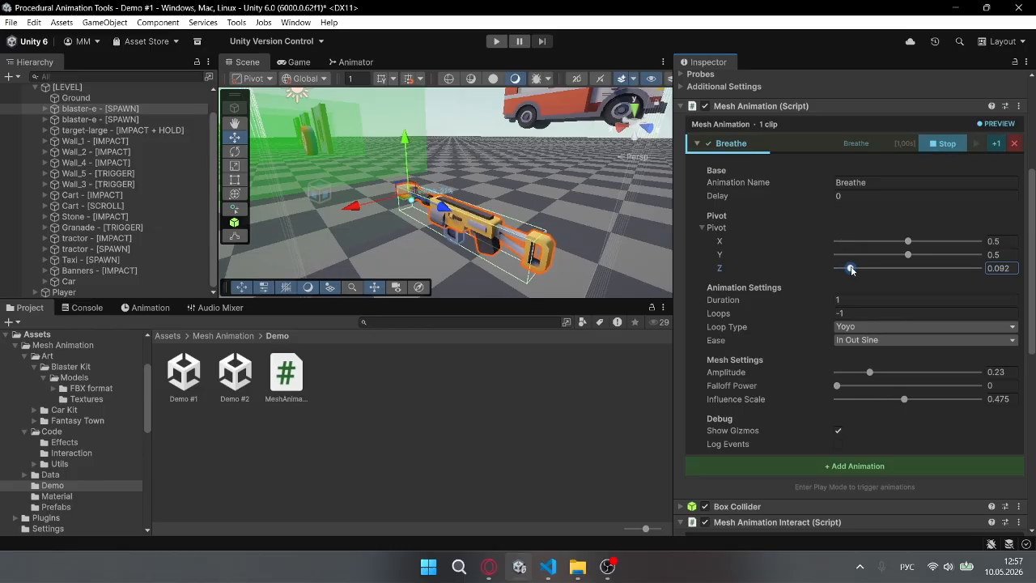
Increase the Y pivot of the blaster's Breathe animation while it previews
left_click_drag(904, 258, 956, 256)
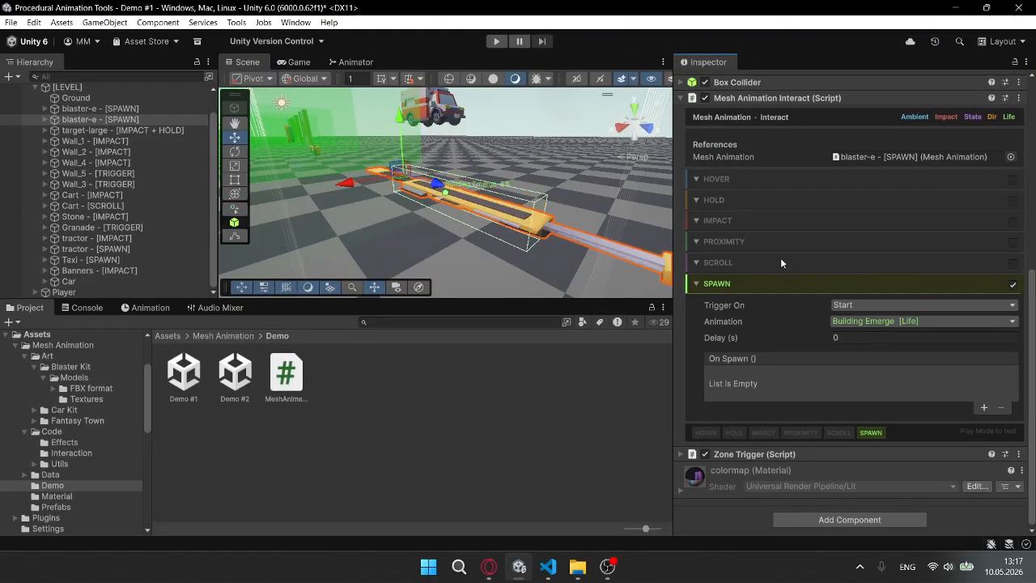
Expand the second blaster's Building Emerge clip and set its Squash Peak to 0.61 and Expand Amount to 0.1
scroll(781, 260, "up", 4)
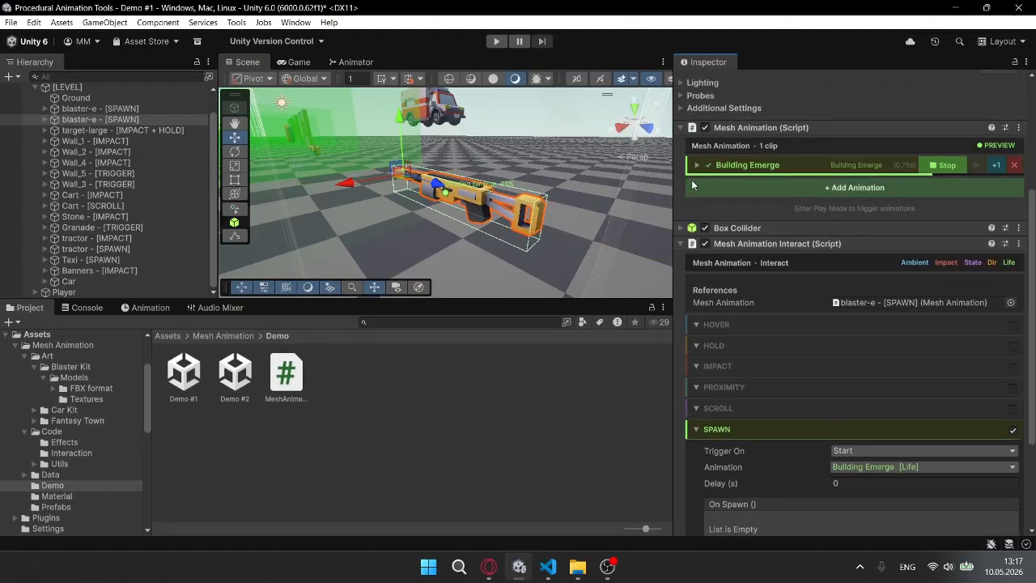
left_click(752, 164)
scroll(829, 303, "down", 2)
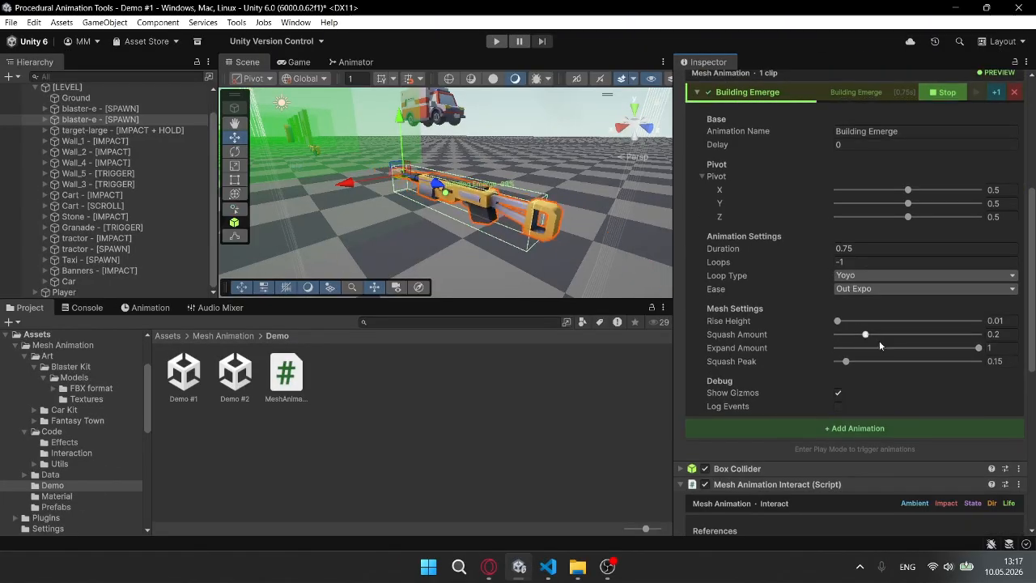
left_click_drag(880, 364, 852, 356)
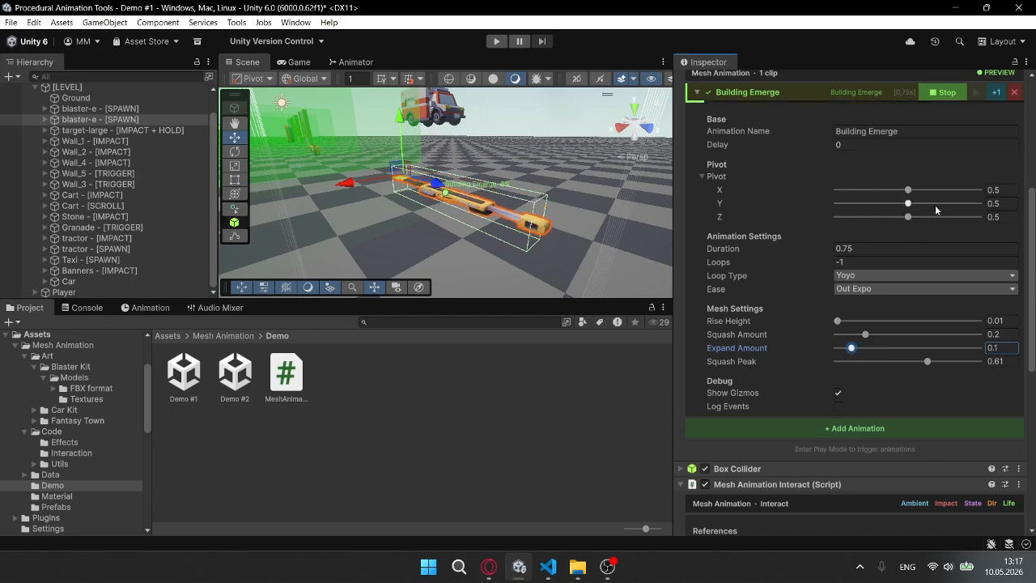
Set the Building Emerge clip's pivot to Z 0.13 and Y 1
left_click_drag(910, 217, 950, 219)
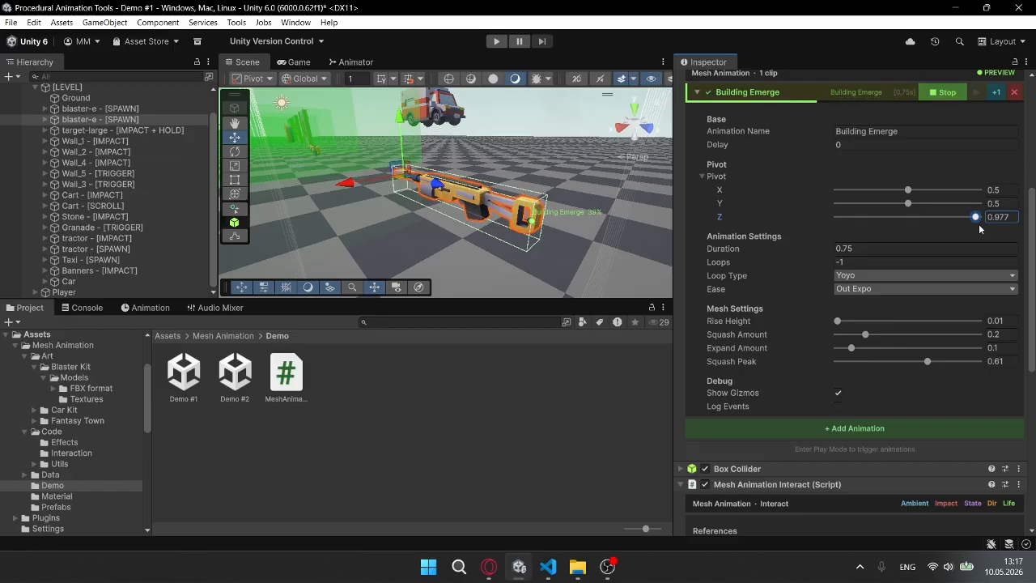
left_click_drag(979, 223, 862, 193)
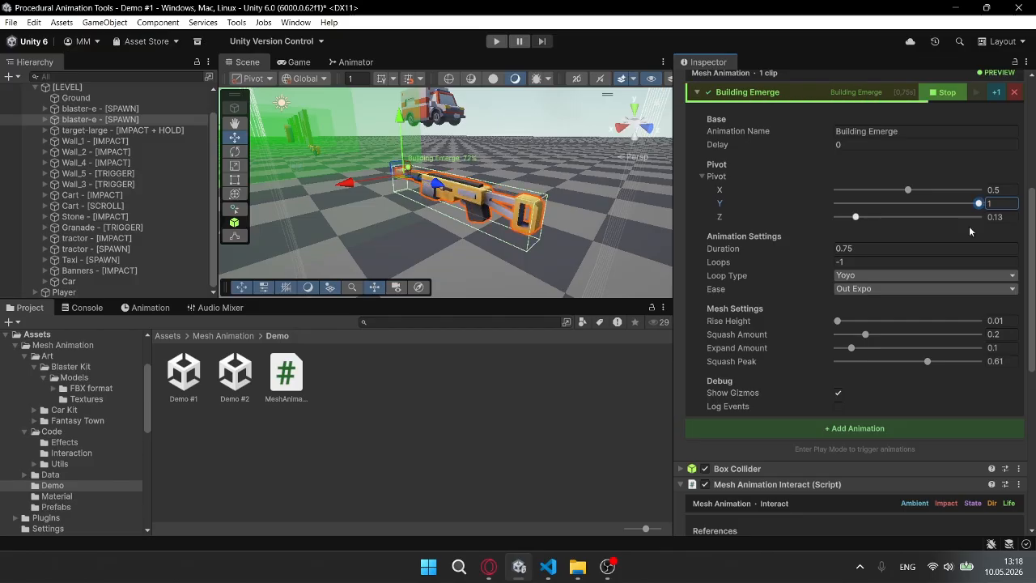
Try the In Out Expo ease on the Building Emerge clip, settle on In Cubic and stop the preview
left_click(894, 293)
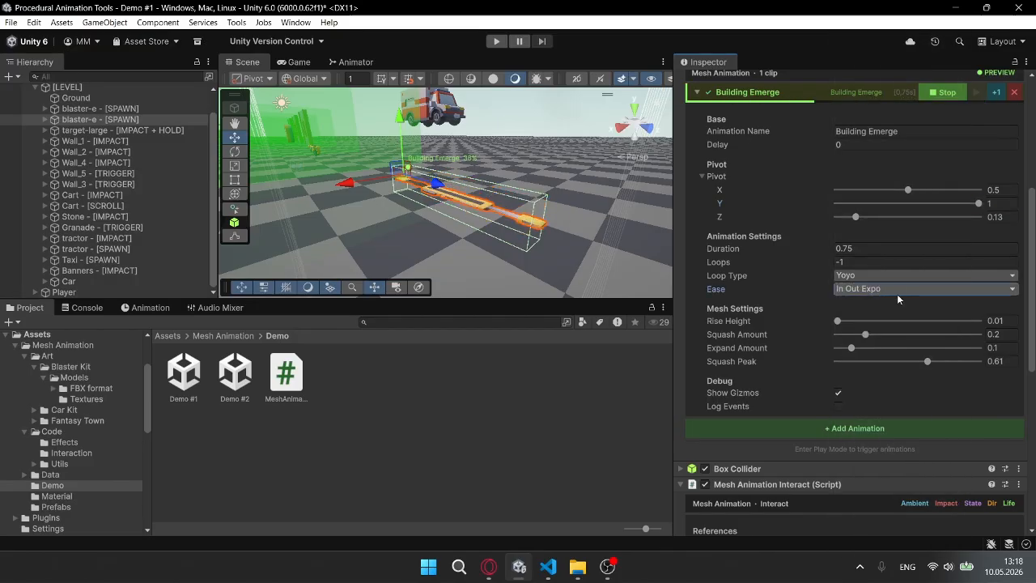
left_click(1004, 290)
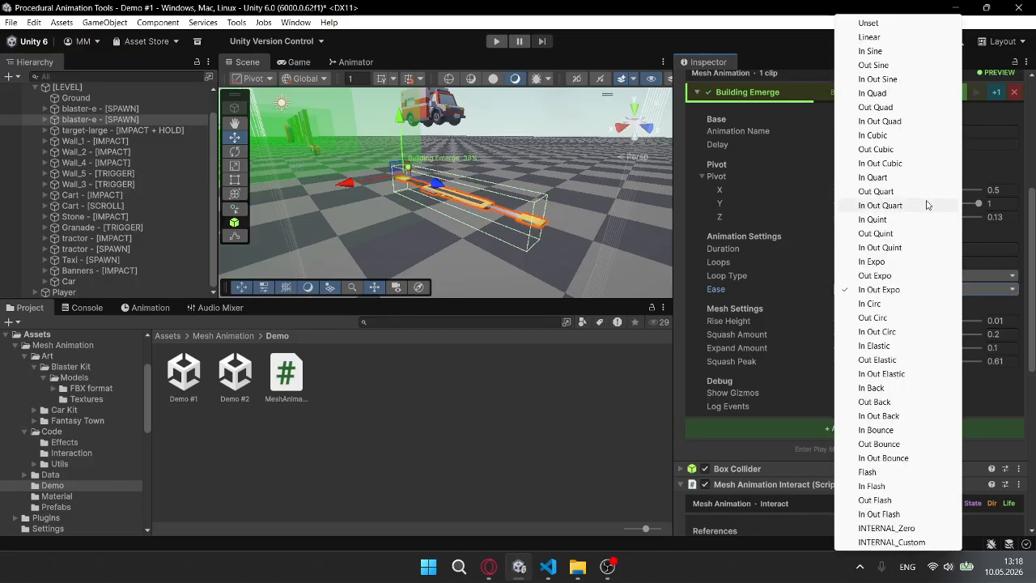
left_click(879, 136)
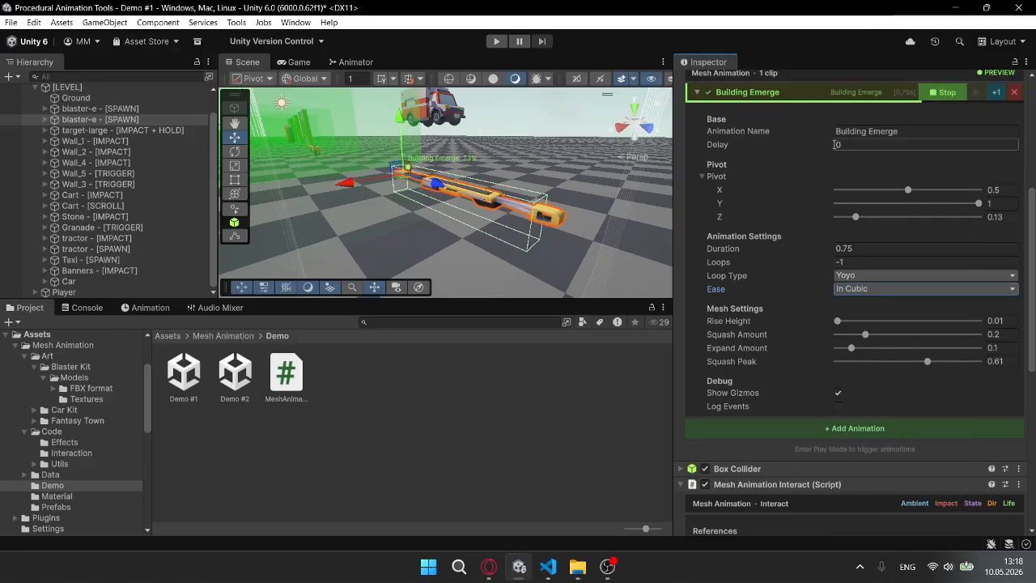
left_click(929, 92)
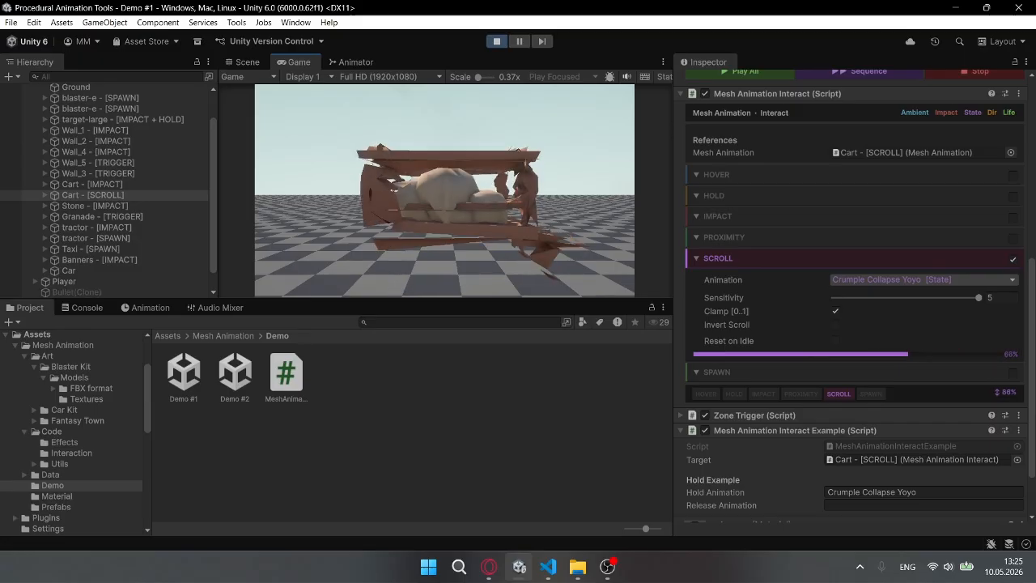
Scrub the crumple animation on Cart - [SCROLL] in play mode and walk around the cart to inspect the deformation
scroll(445, 190, "up", 1)
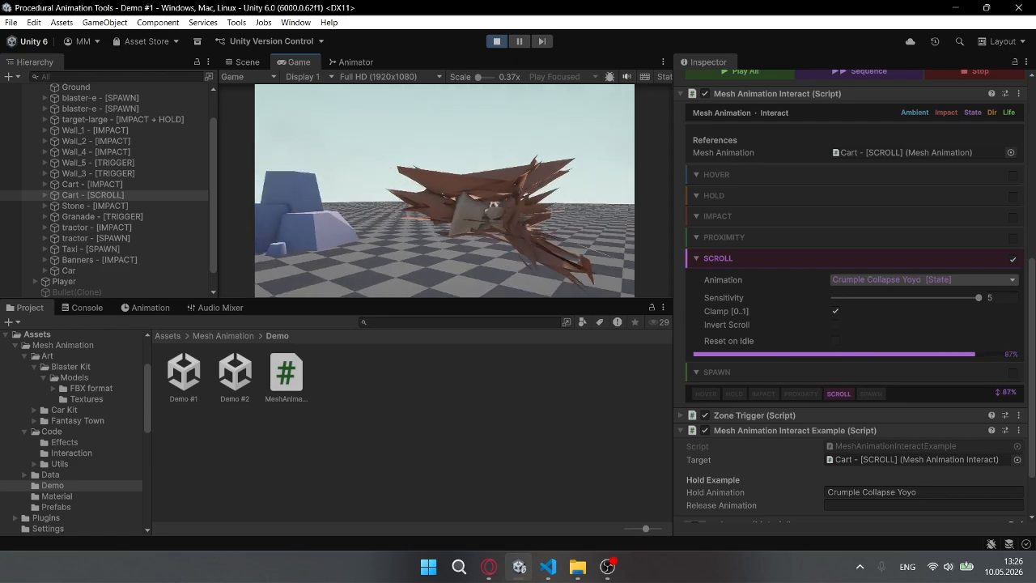
key("d")
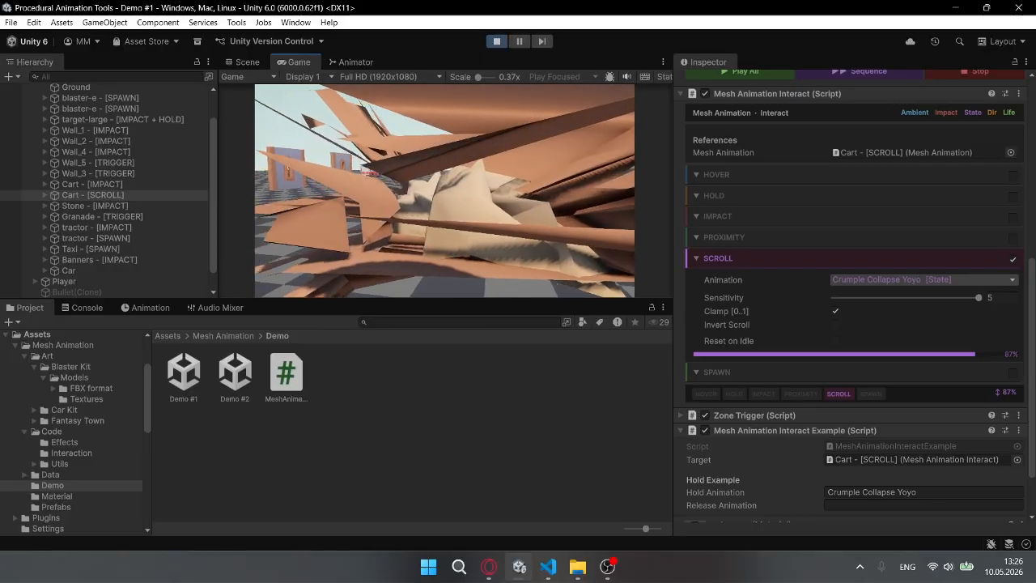
key("d")
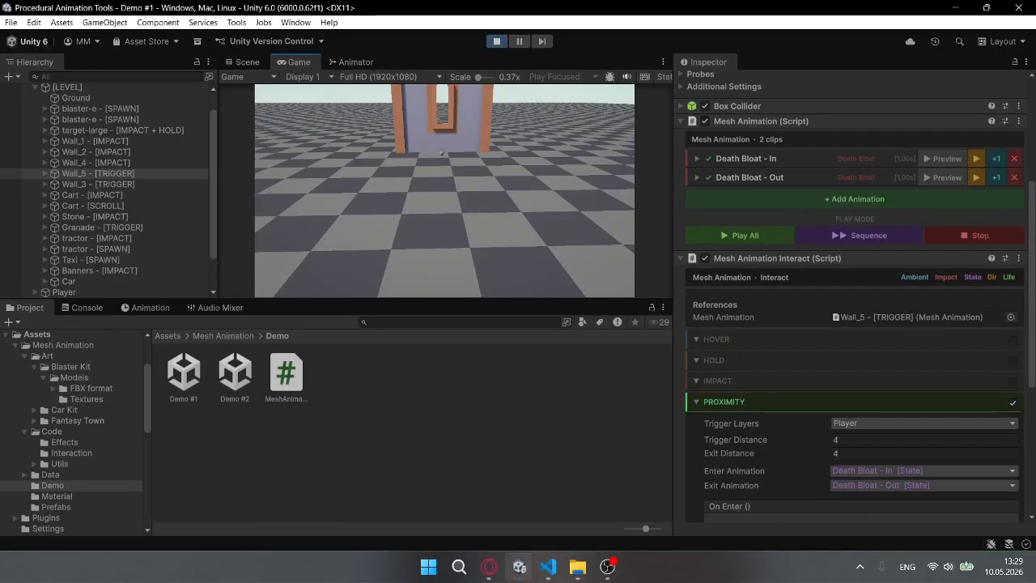
Walk the player toward, around and away from Wall_5 to test its proximity-triggered Death Bloat animations
key("s")
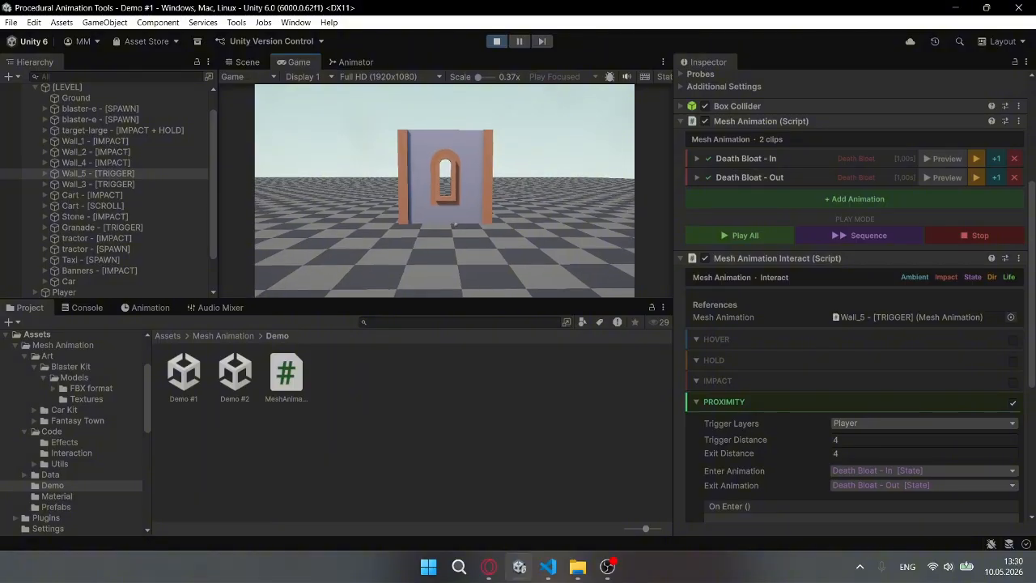
key("w")
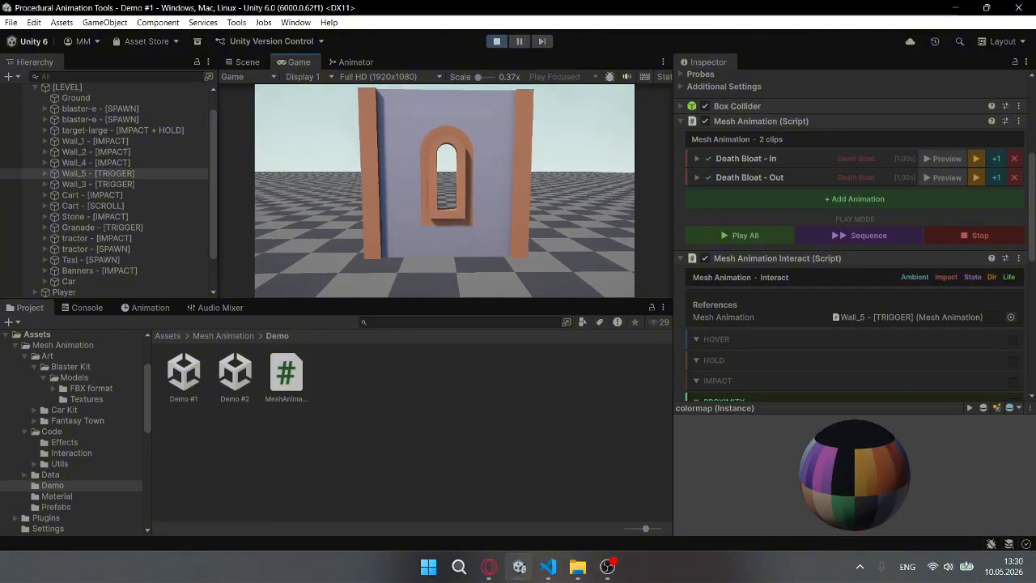
key("d")
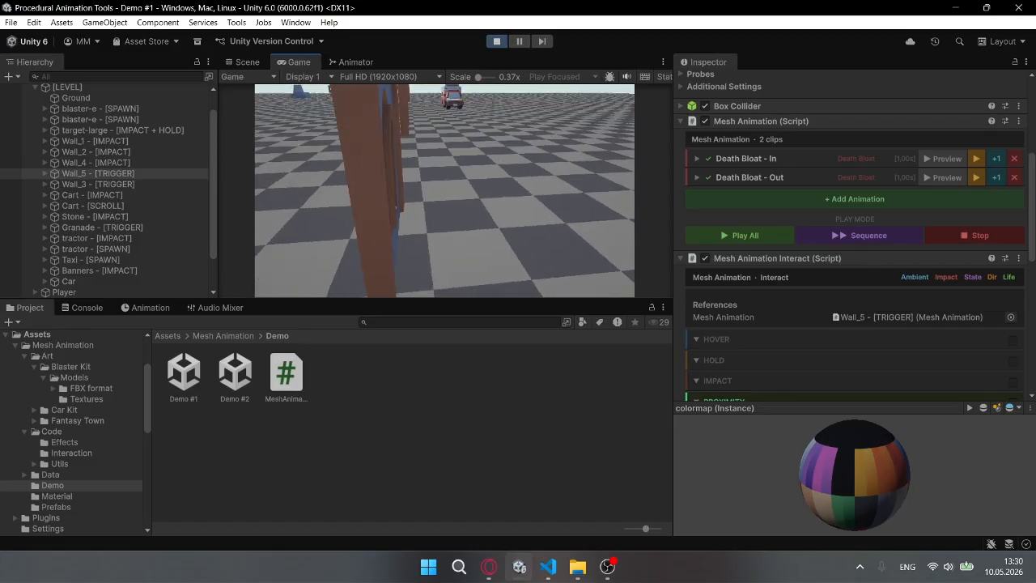
key("d")
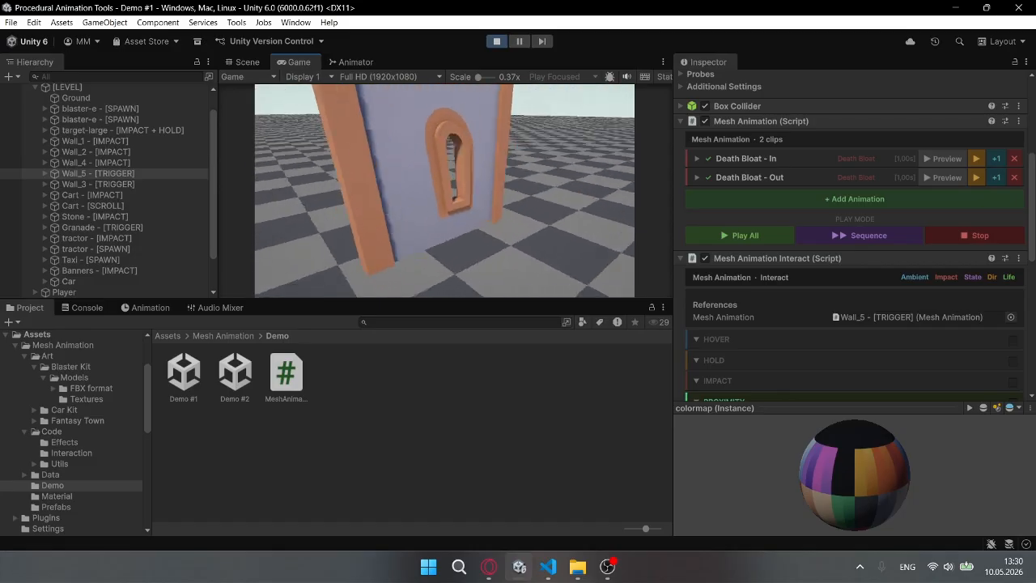
key("s")
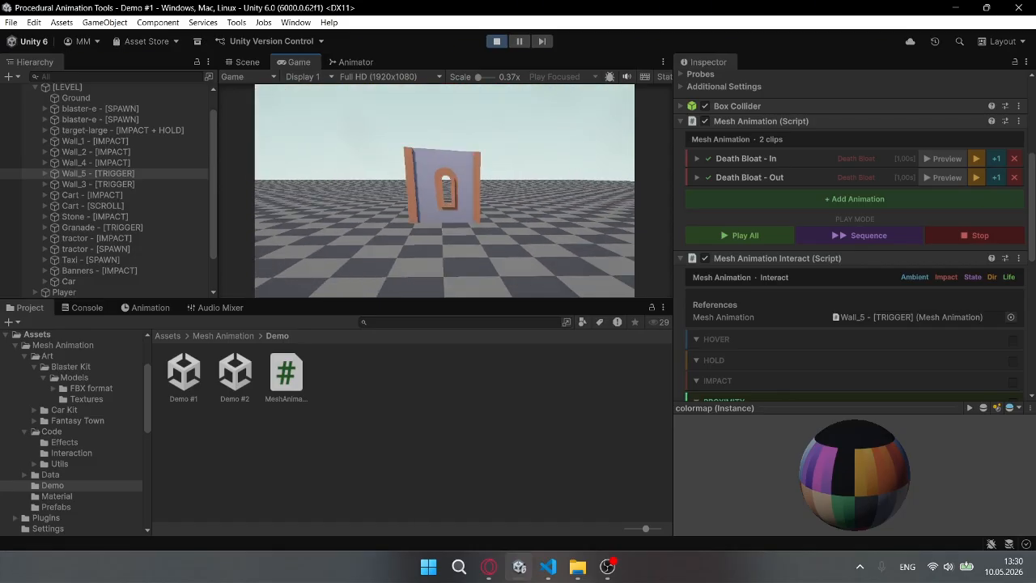
key("w")
key("w")
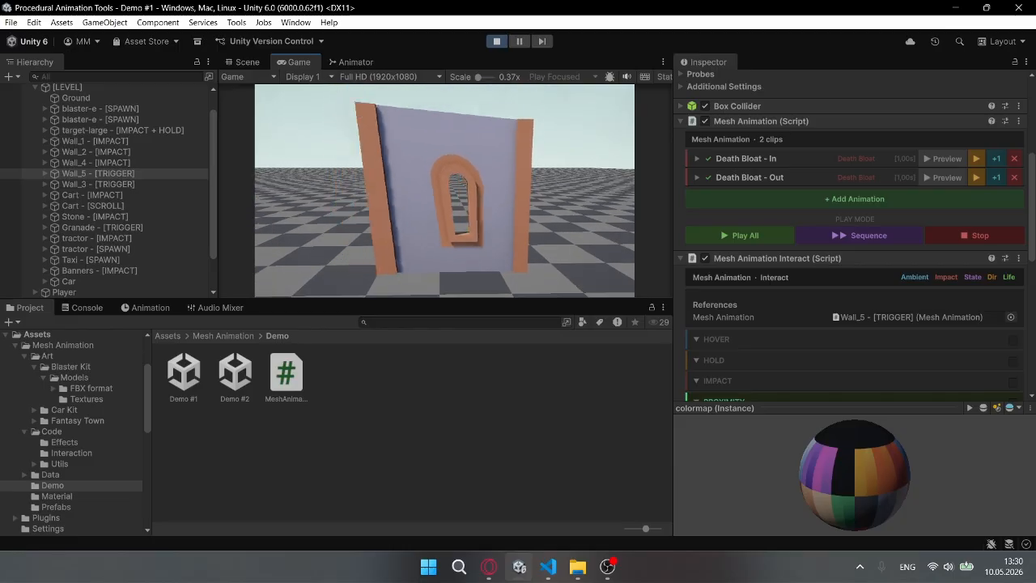
key("s")
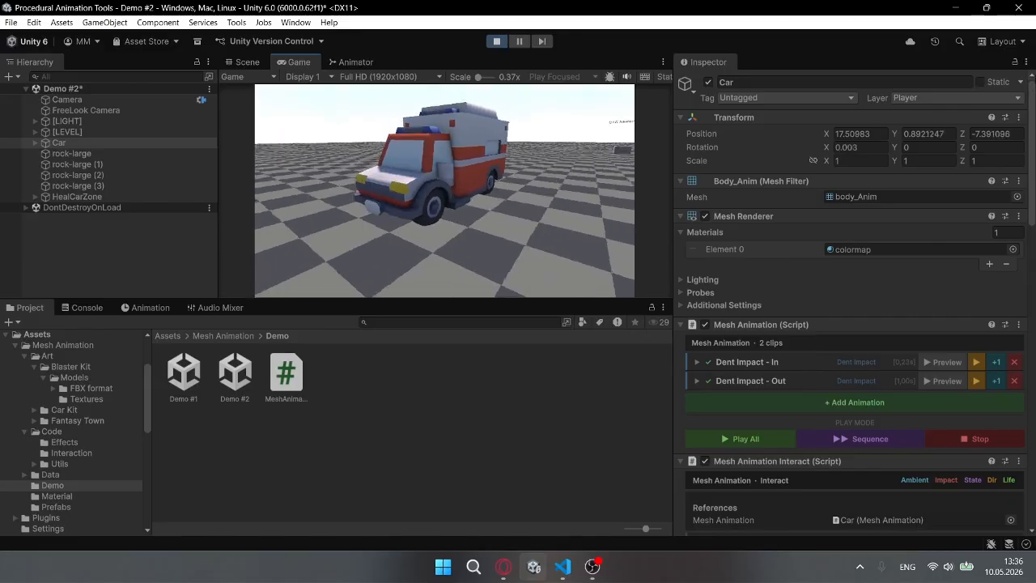
In the Demo #2 scene, reverse the ambulance and drive it forward into the large rocks to test its dent impact
key("s")
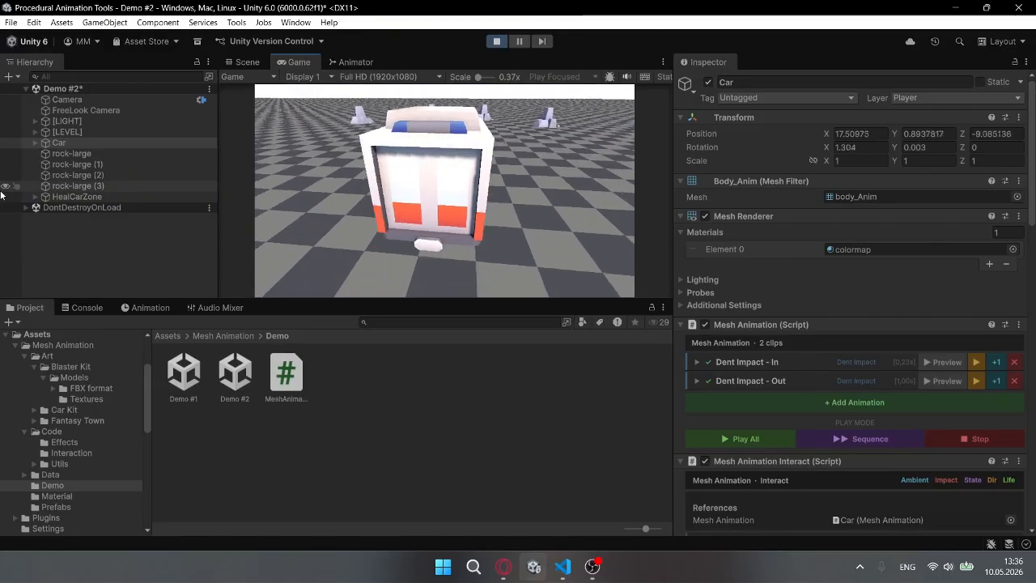
key("s")
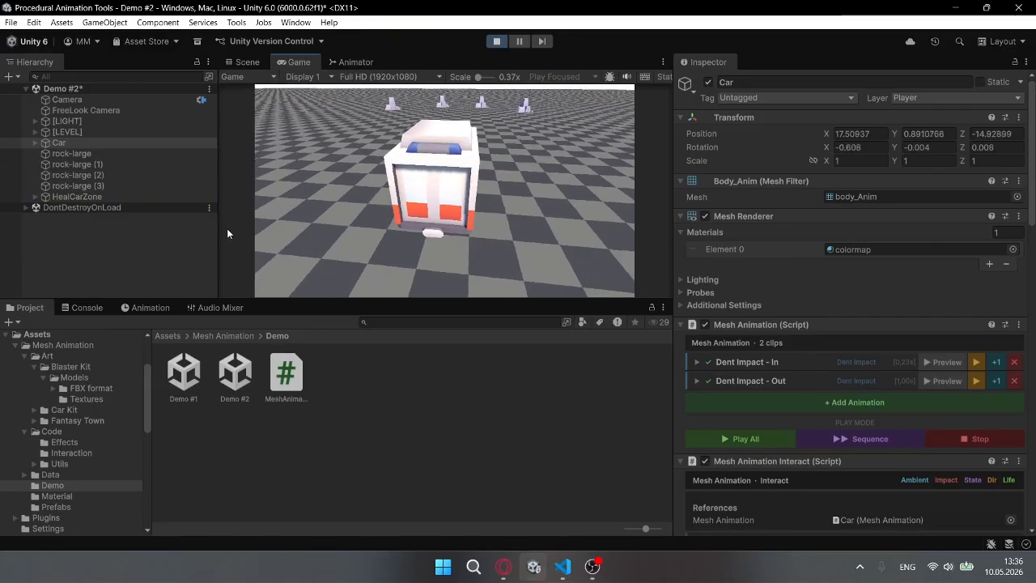
key("w")
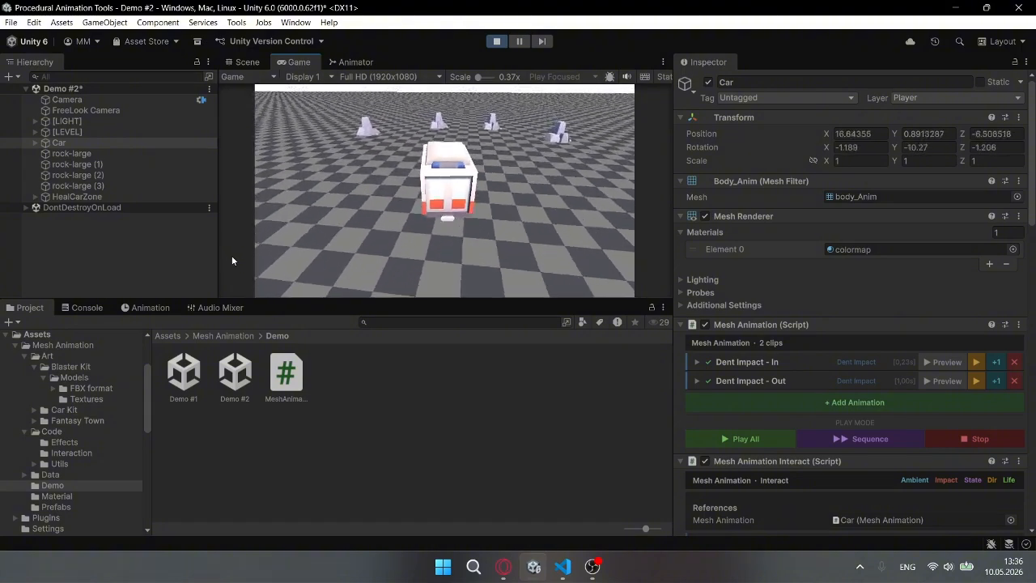
key("w")
key("d")
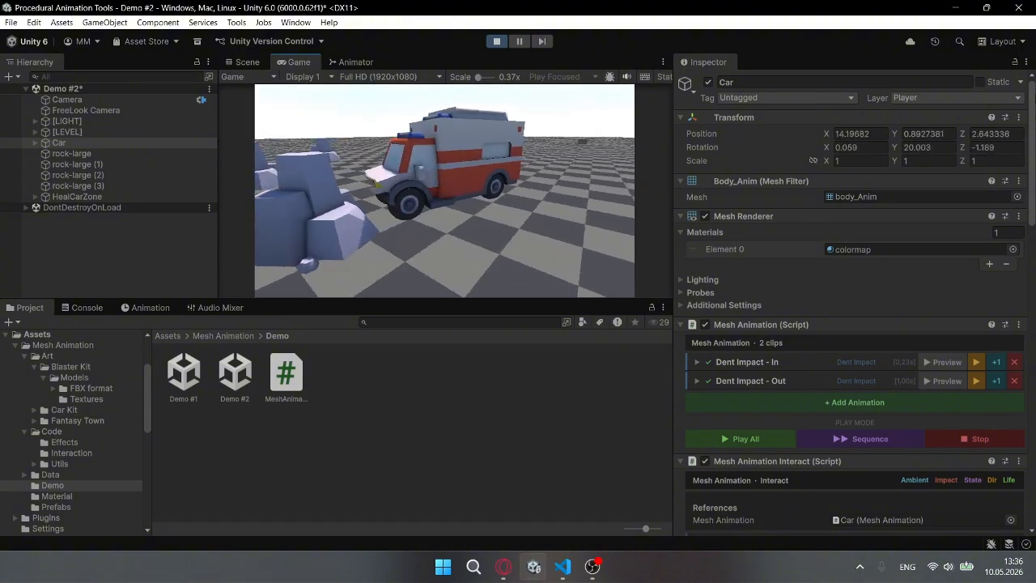
Reverse the ambulance away from the rocks into the car repair area to test the dent recovery
key("s")
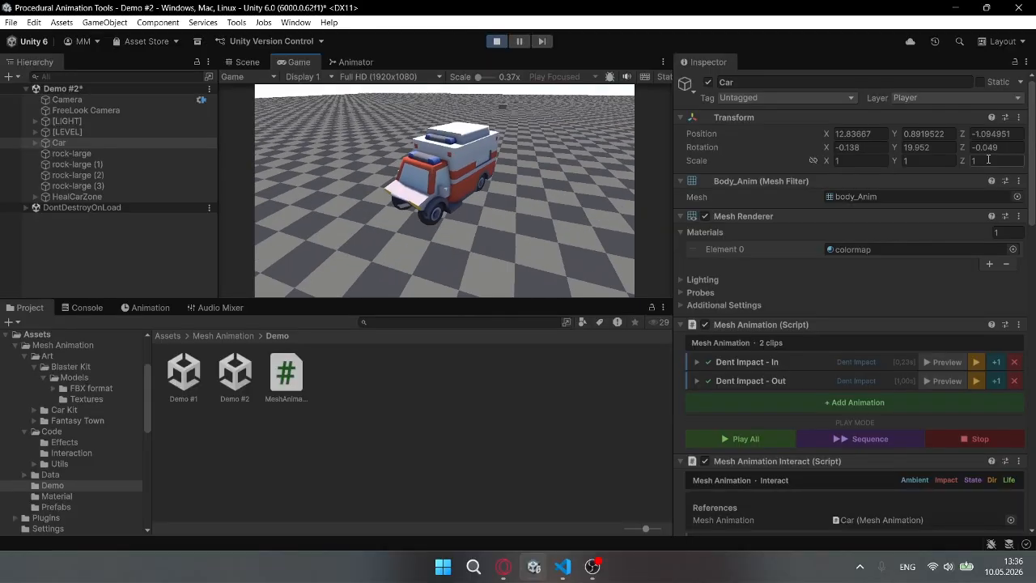
key("s")
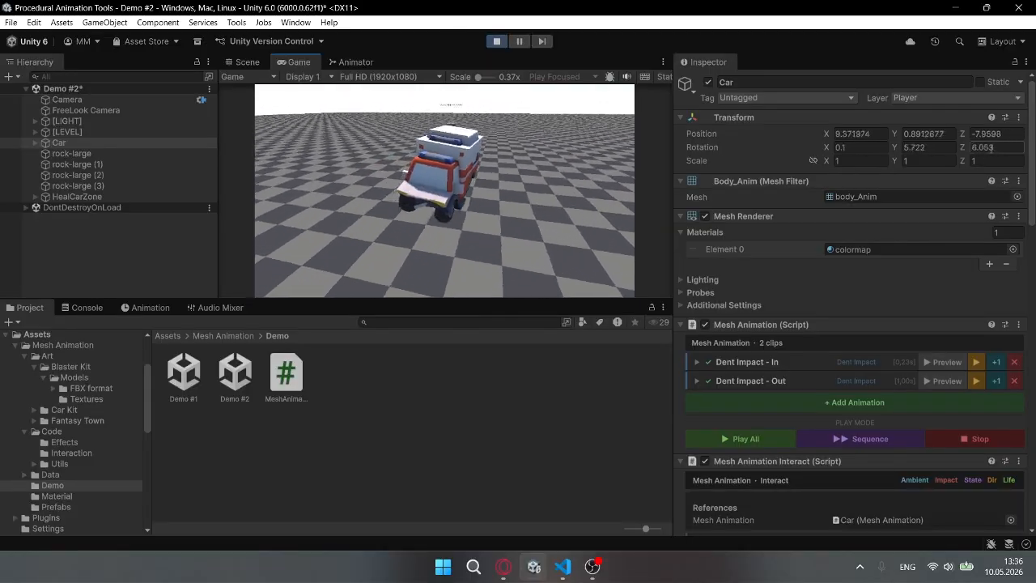
key("s")
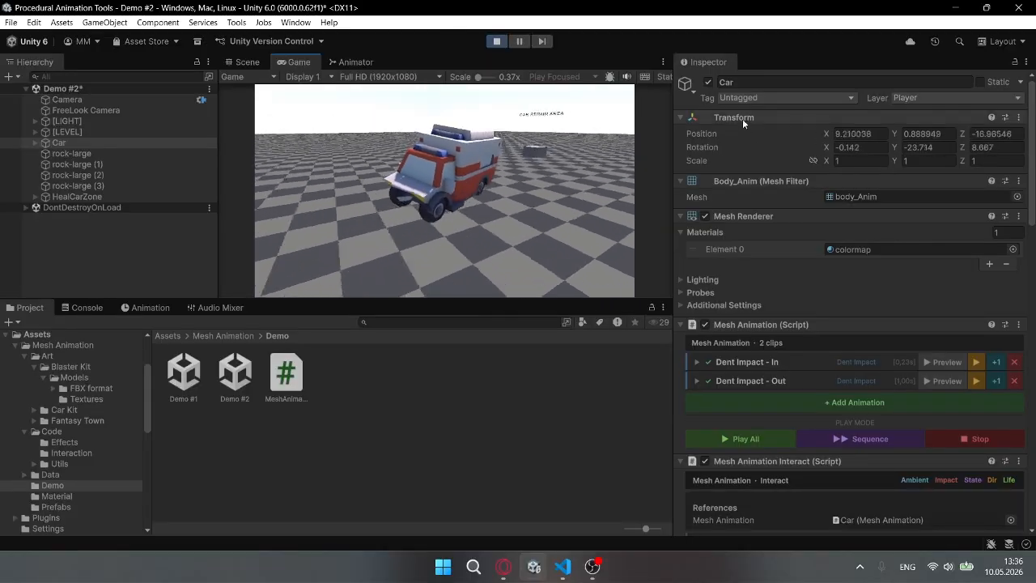
key("s")
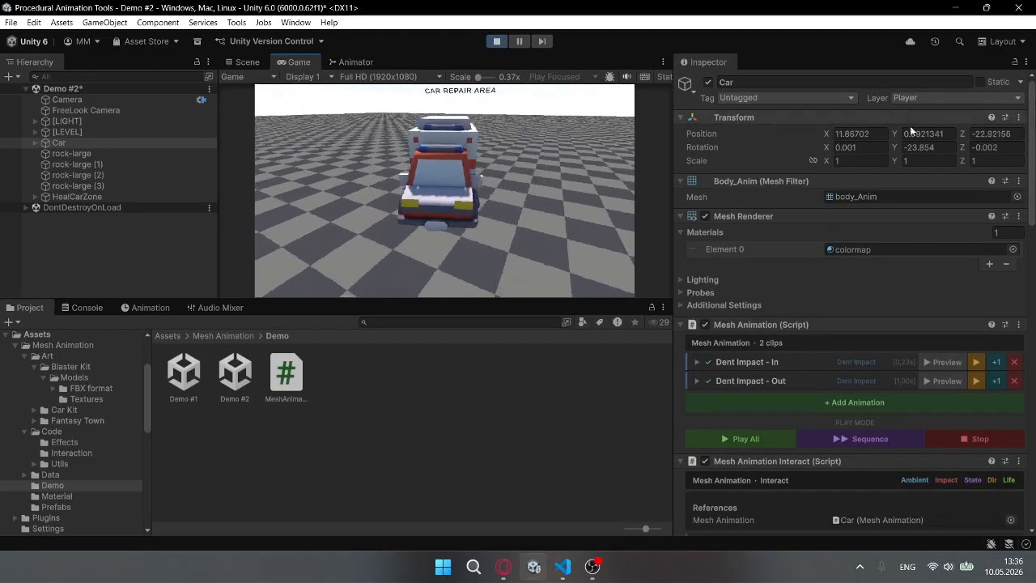
Frame the HealCarZone object in the Scene view, inspect its trigger volume around the car and return to the Game view
left_click(248, 63)
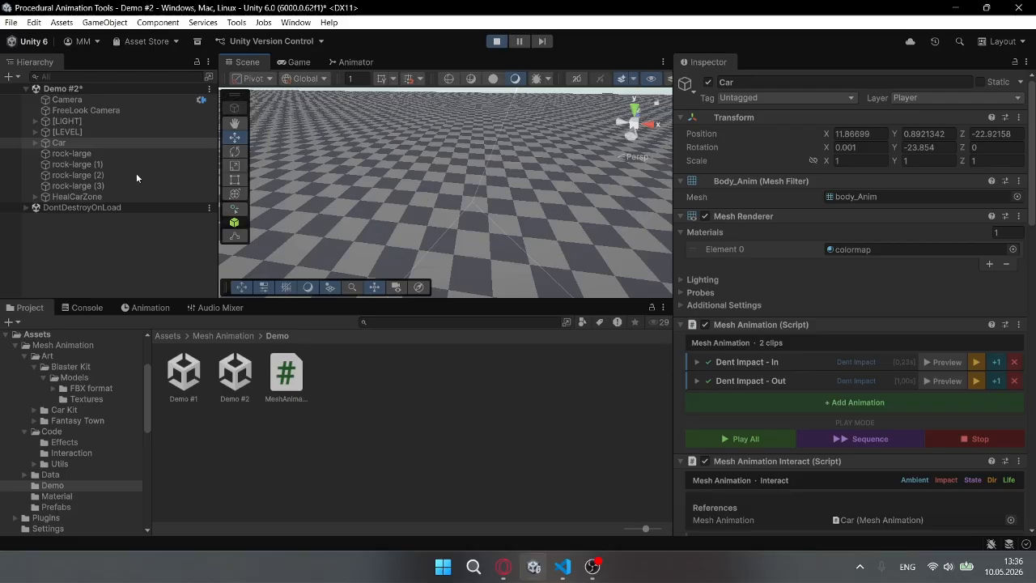
double_click(87, 197)
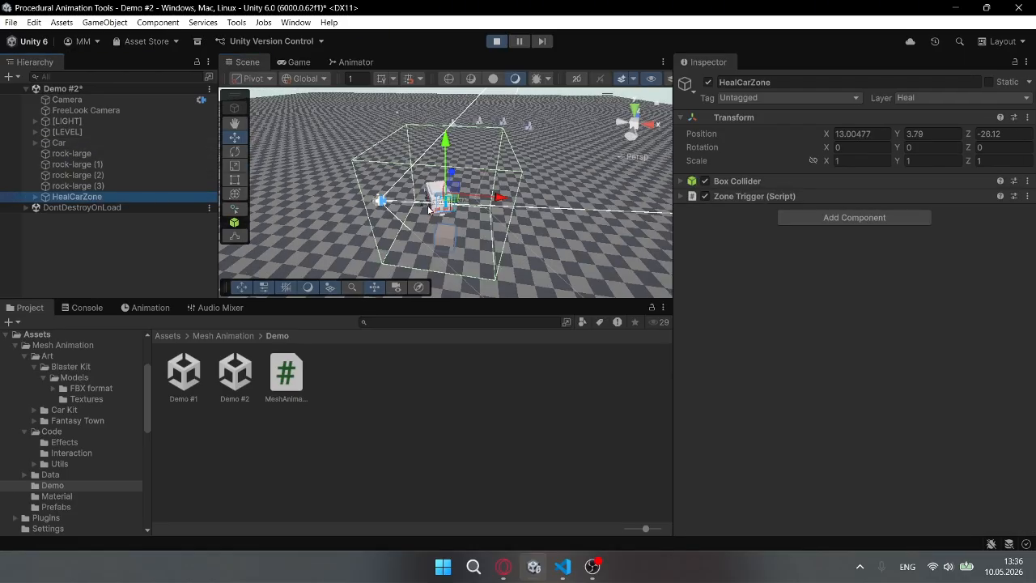
mouse_move(408, 199)
right_mouse_down()
mouse_move(384, 194)
mouse_move(426, 206)
mouse_move(318, 149)
right_mouse_up()
key("w")
key("d")
left_click_drag(319, 150, 346, 89, "alt")
left_click(296, 63)
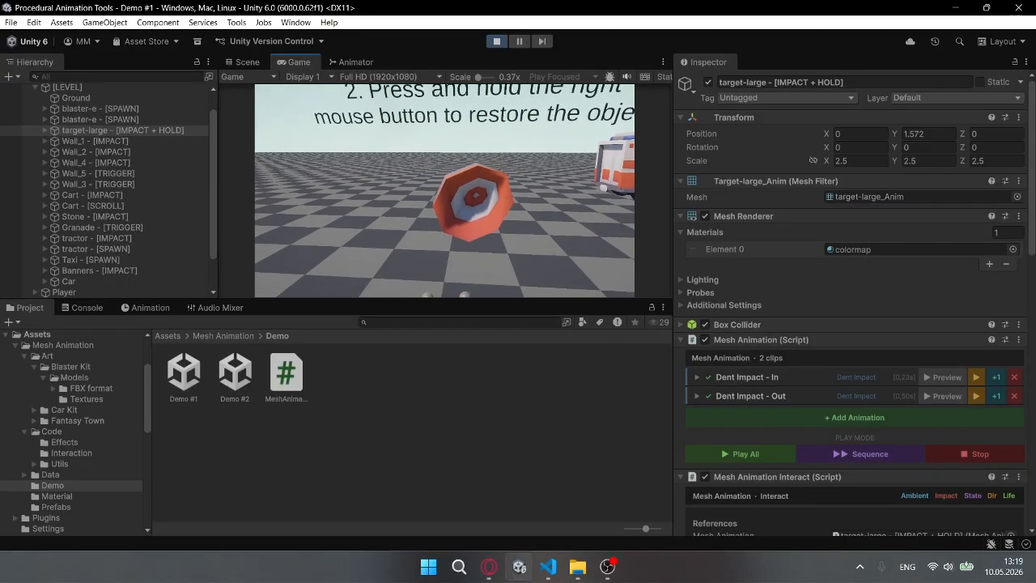
In the Demo #1 scene, move the player toward the target-large object
key("w")
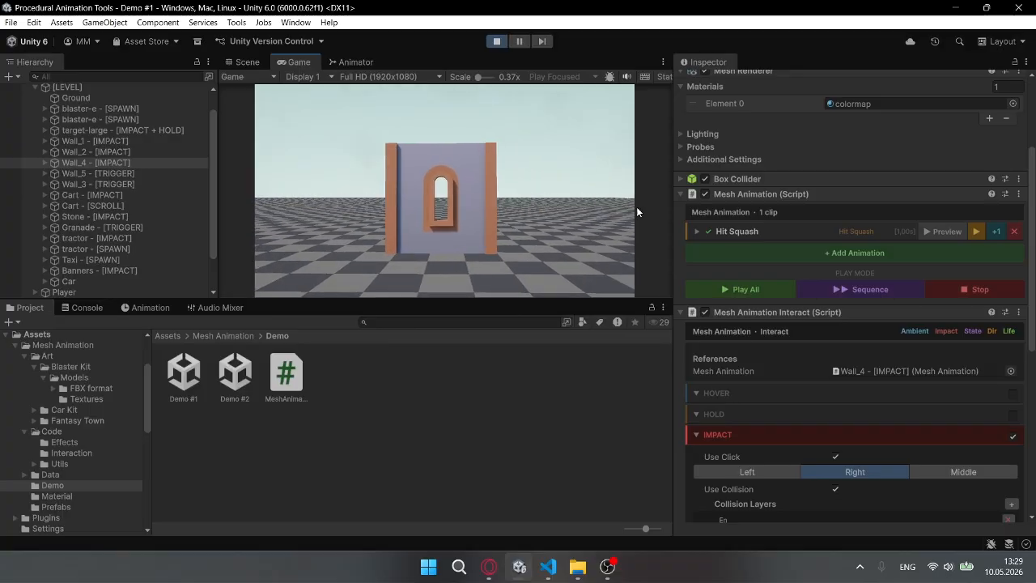
Expand the Hit Squash clip of Wall_4 and increase its Squash Y amount
left_click(695, 230)
scroll(855, 335, "down", 2)
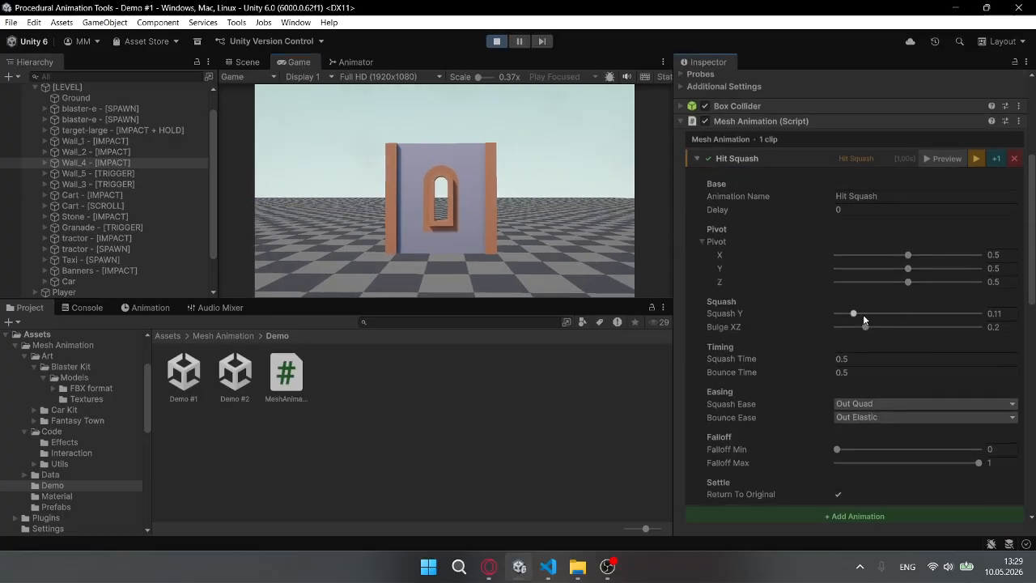
left_click_drag(863, 315, 899, 313)
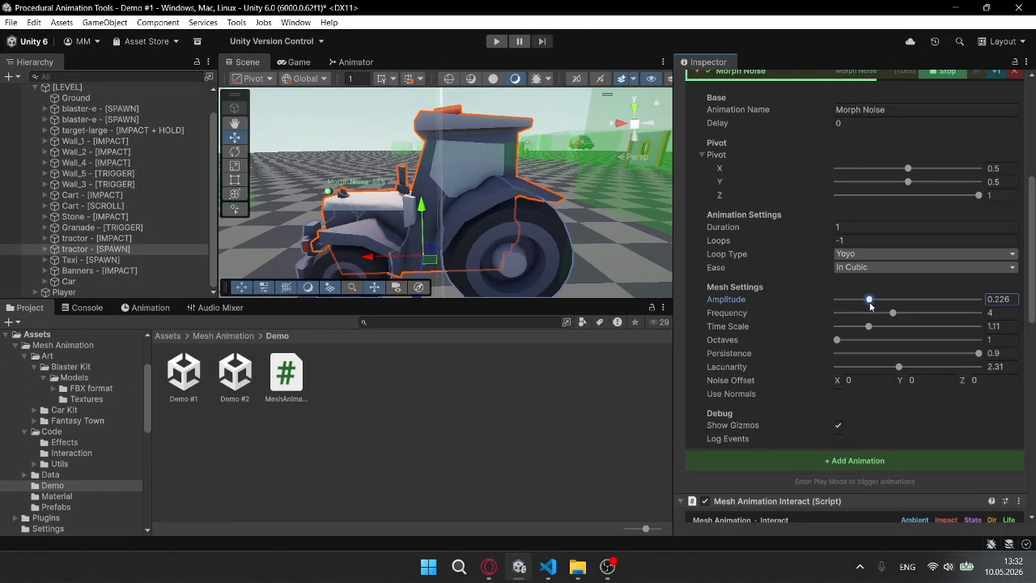
Set the Frequency of the tractor's Morph Noise animation to 0.37
left_click_drag(888, 319, 871, 319)
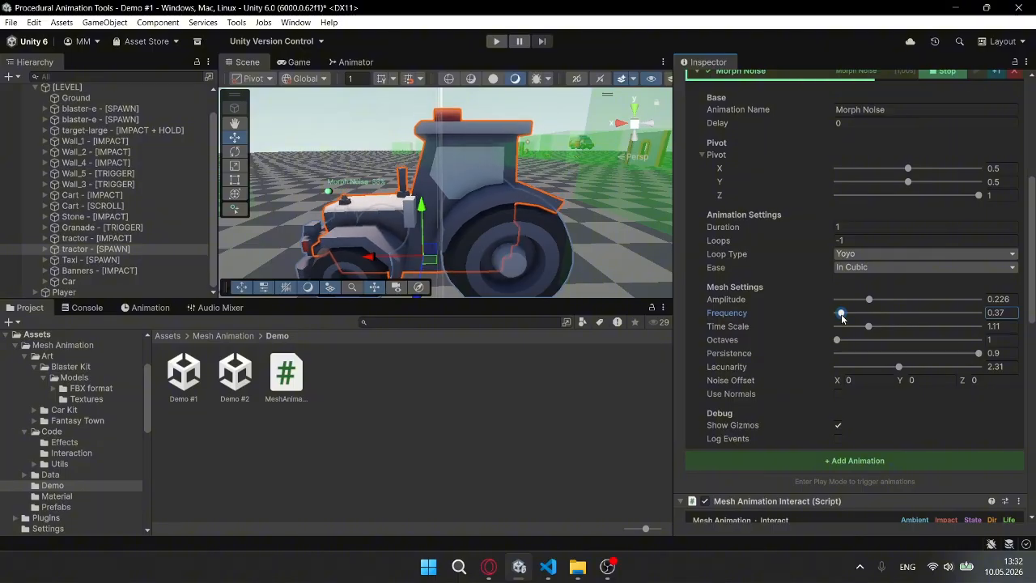
Increase the Frequency of the tractor's Morph Noise animation further
left_click_drag(841, 314, 879, 318)
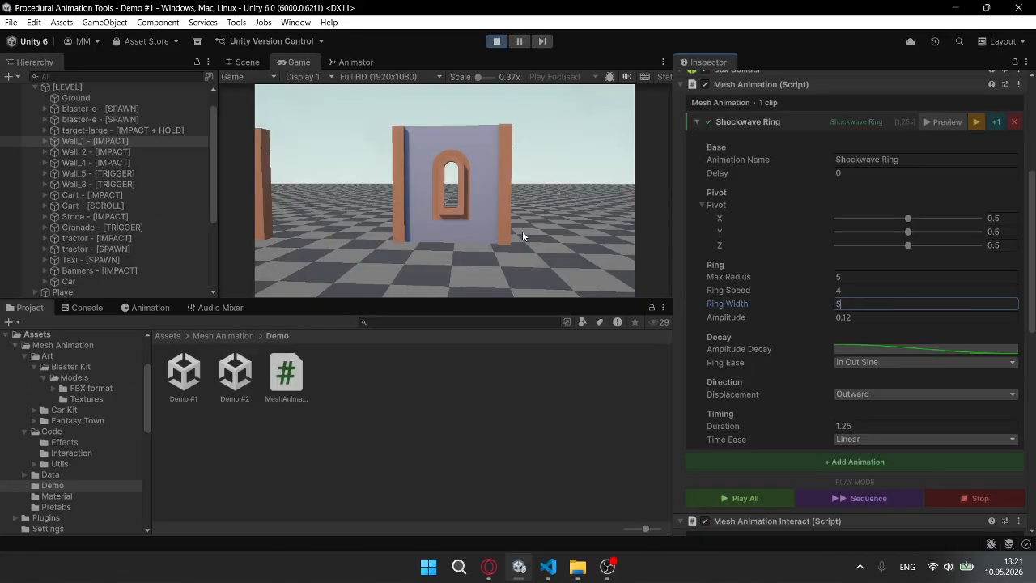
Fire several balls at Wall_1 in the running game to test its Shockwave Ring with a Ring Width of 5
left_click(522, 236)
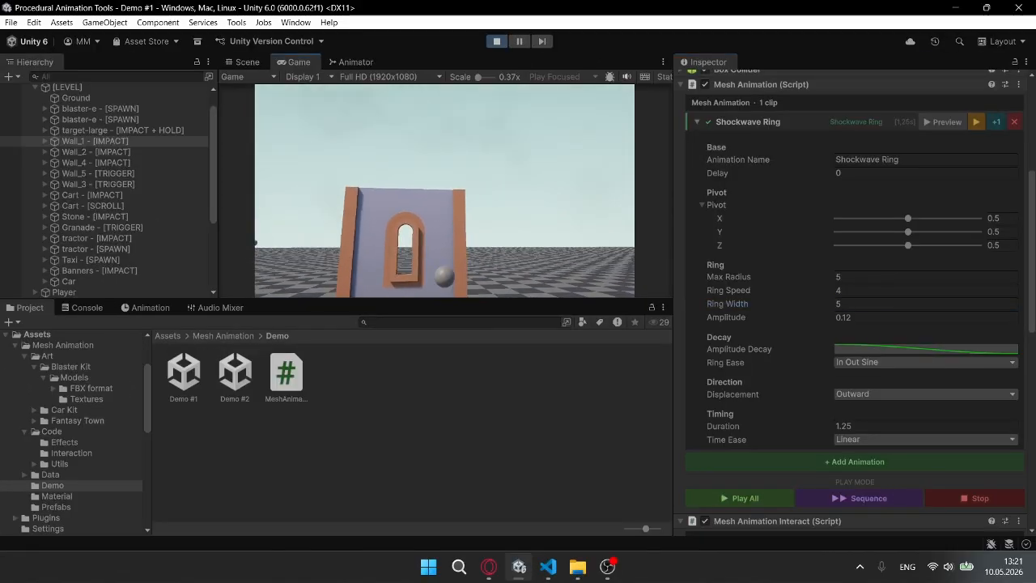
left_click(444, 191)
left_click(445, 191)
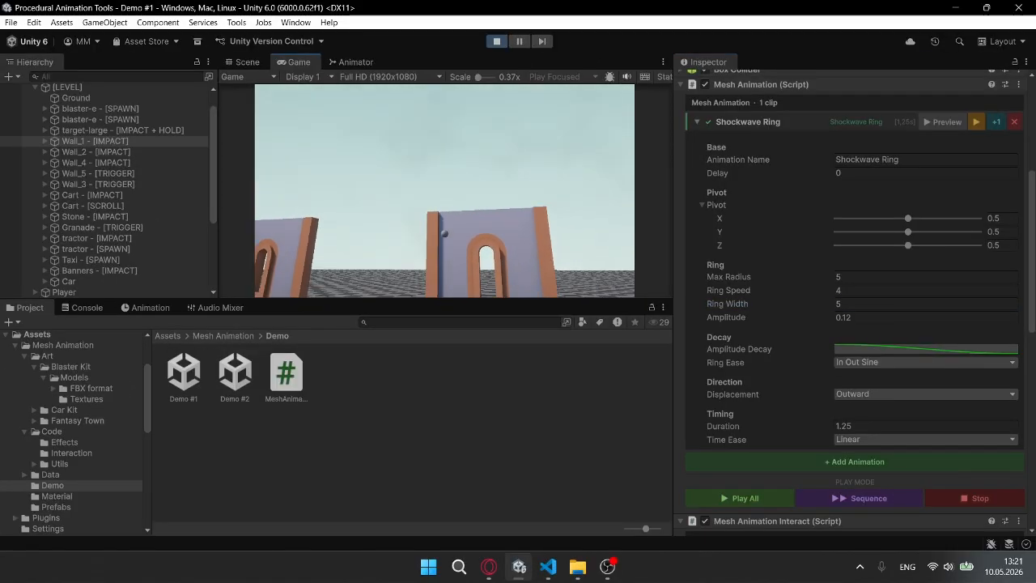
left_click(444, 191)
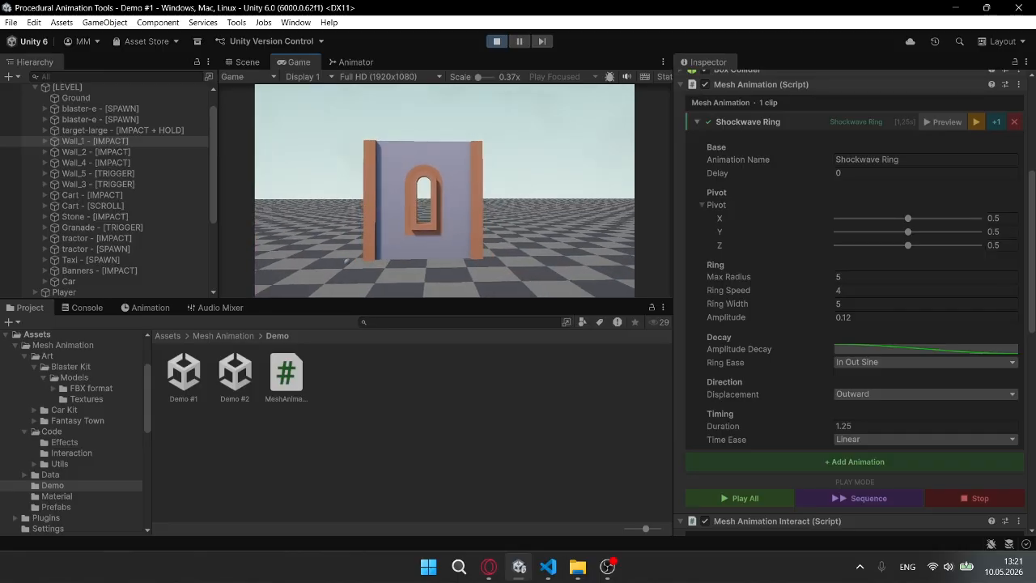
Set the Amplitude of Wall_1's Shockwave Ring clip to 0.4
left_click(848, 320)
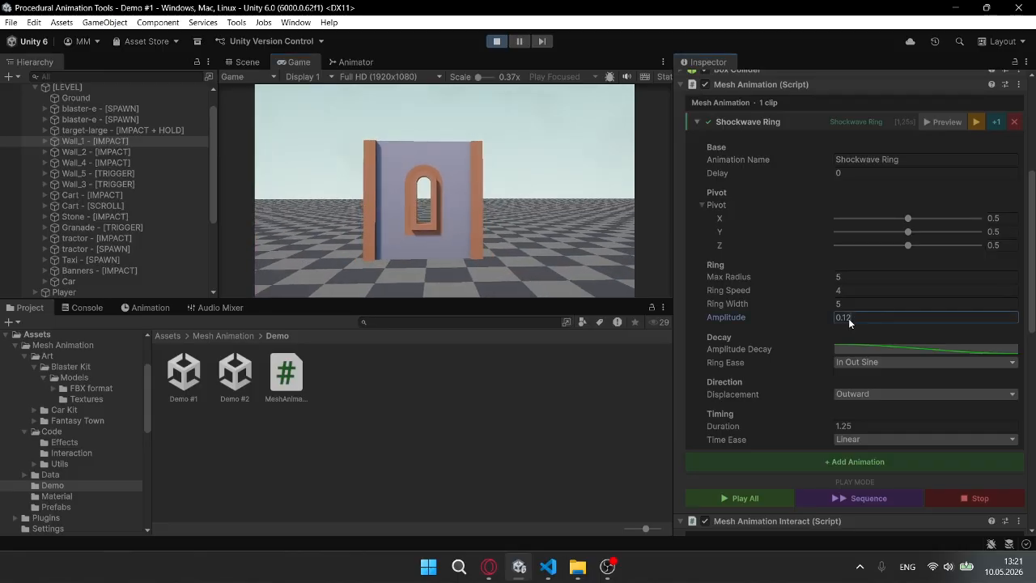
type("0.4")
key("Return")
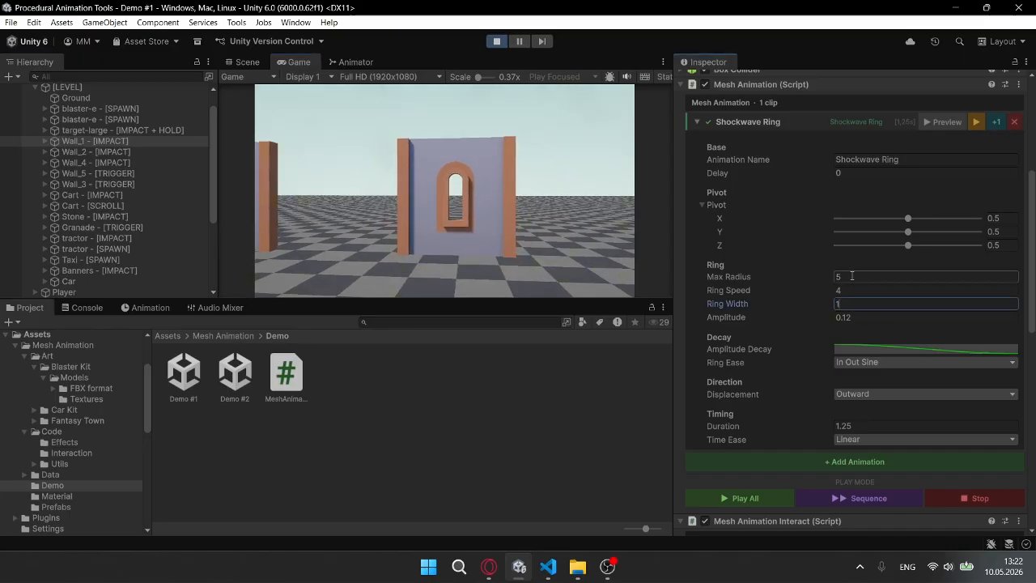
Set the Ring Speed of Wall_1's Shockwave Ring to 3 and fire at the wall to test it
type("3")
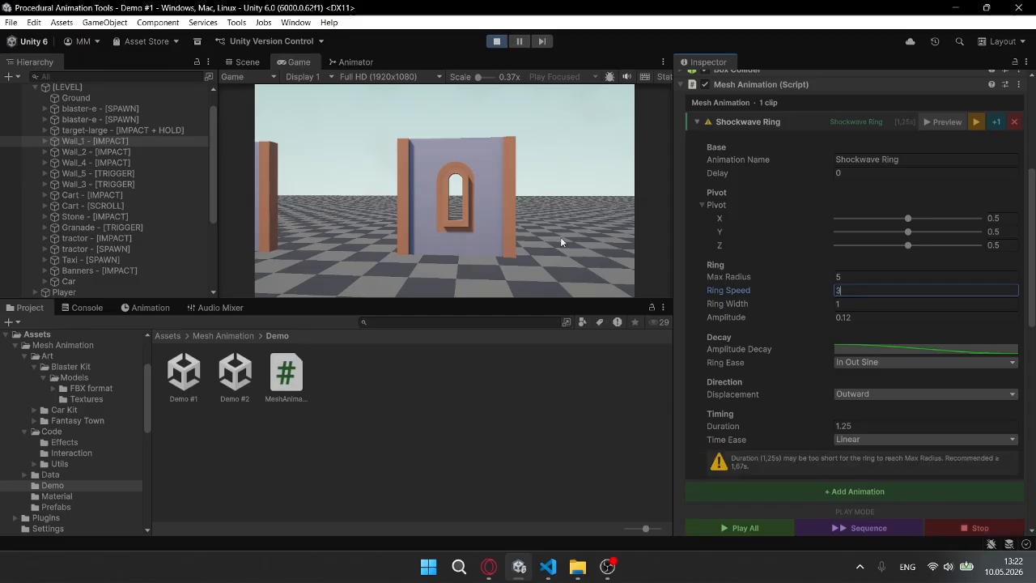
left_click(450, 225)
left_click(444, 191)
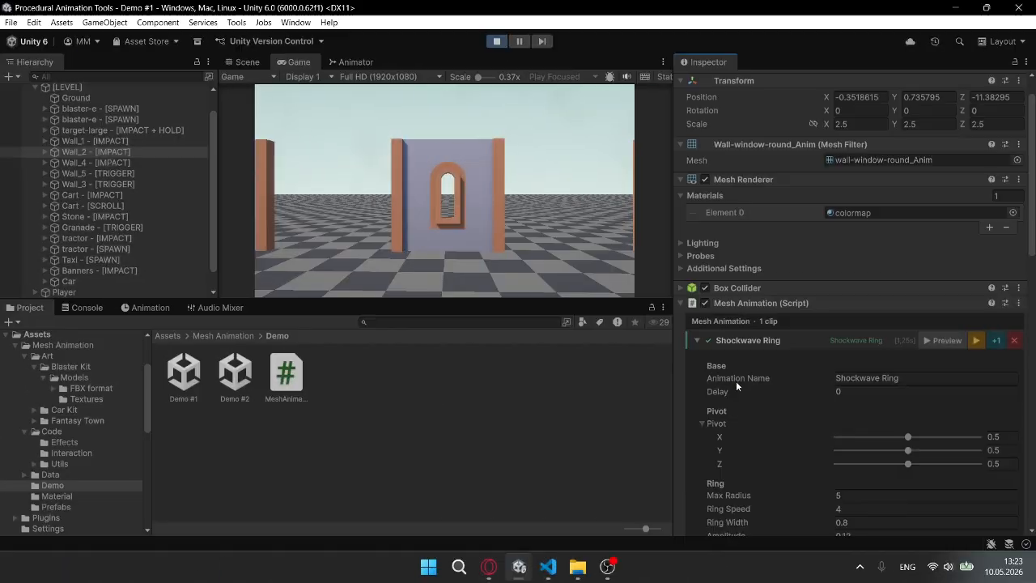
Choose World Up as the Displacement direction of Wall_2's Shockwave Ring and fire at the wall to test it
scroll(736, 380, "down", 5)
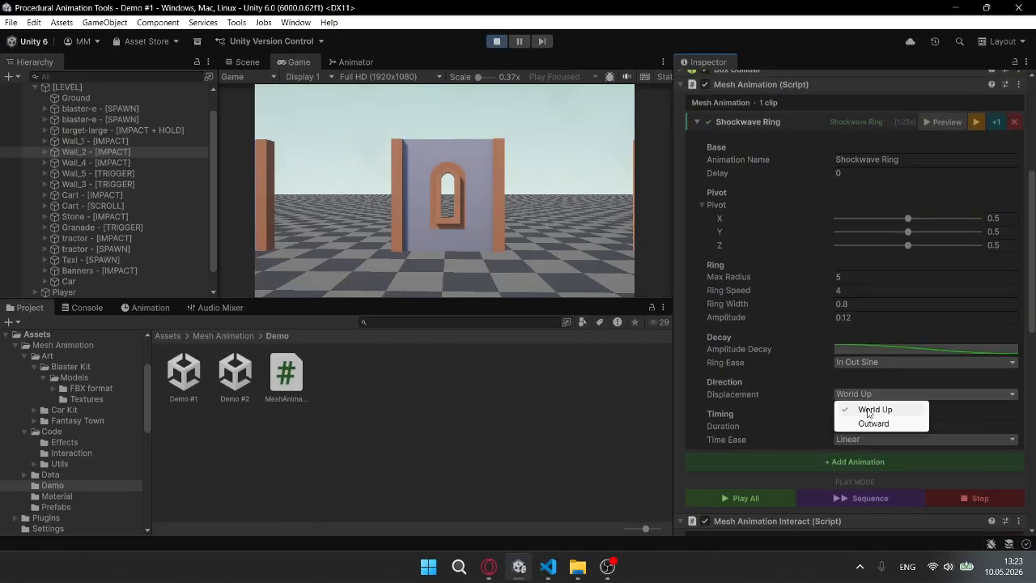
left_click(869, 411)
left_click(465, 218)
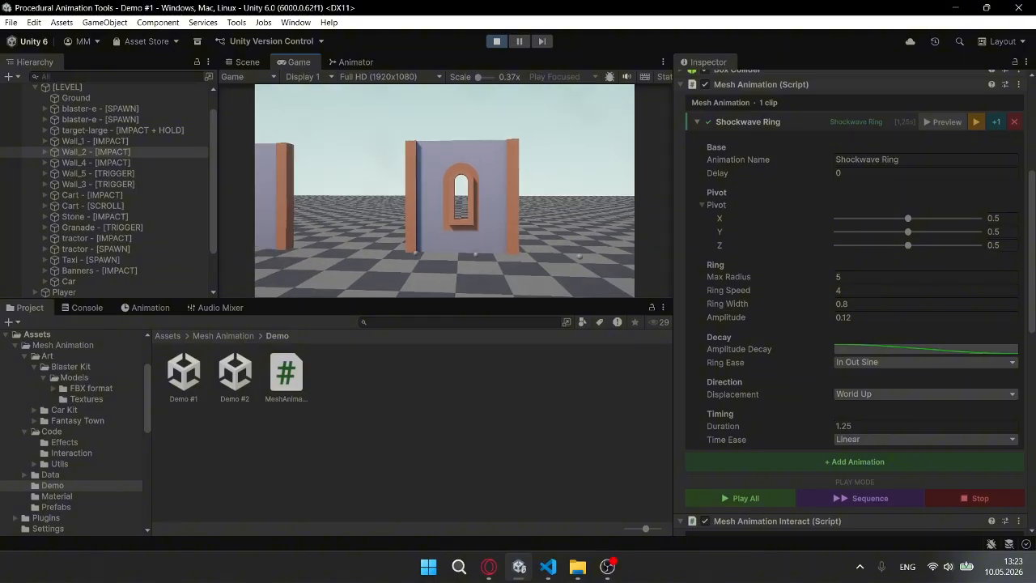
left_click(445, 191)
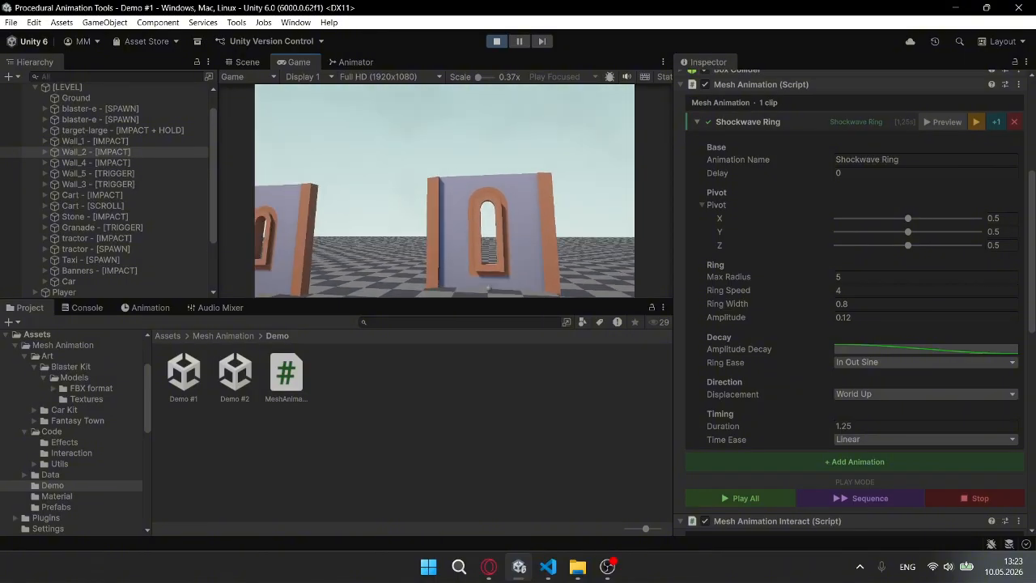
left_click(444, 191)
left_click(444, 191)
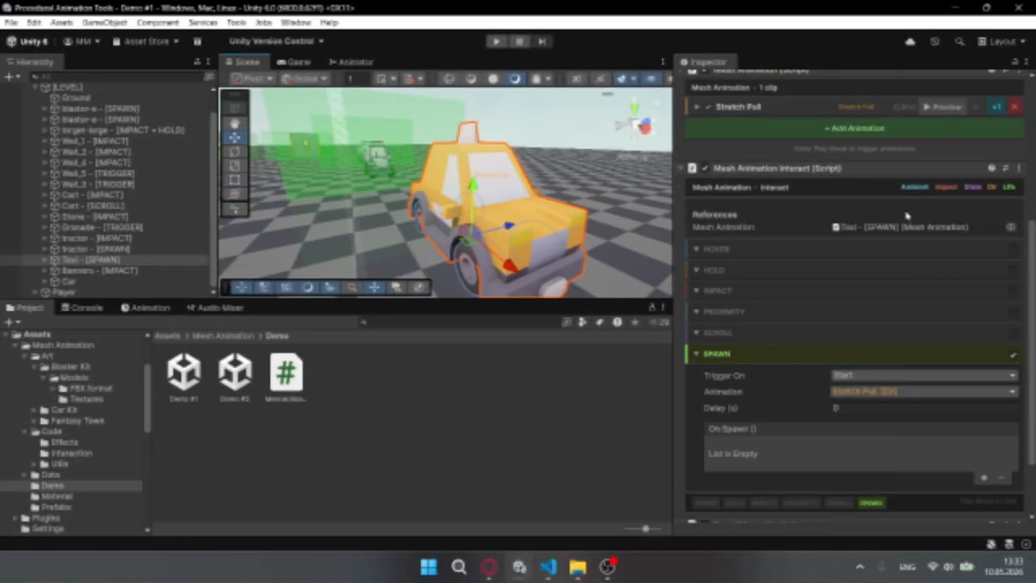
Preview the taxi's Stretch Pull animation from another angle and expand the clip's settings
left_click(947, 106)
right_click_drag(445, 230, 728, 185)
left_click(697, 107)
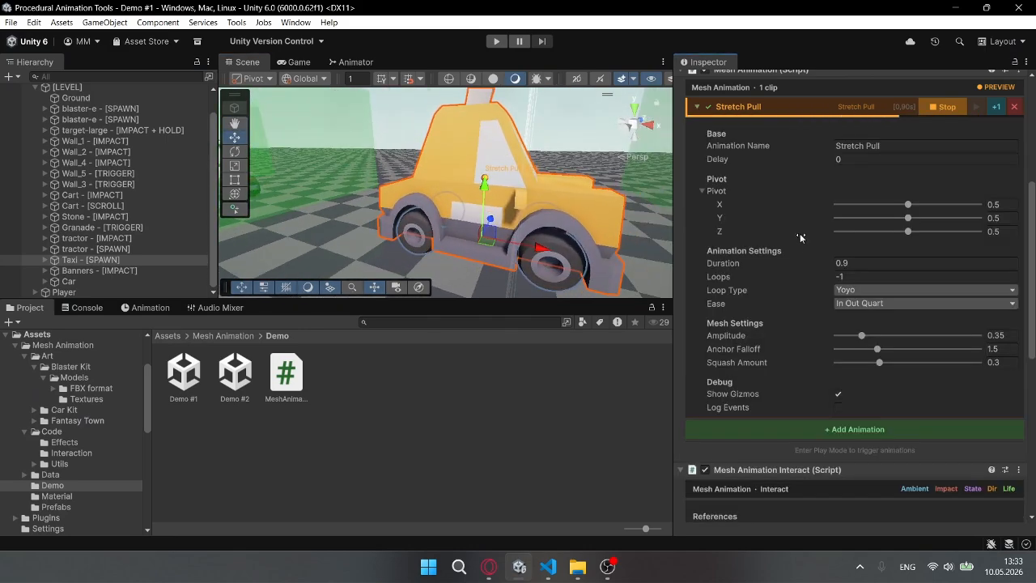
Try moving the taxi's Stretch Pull pivot one axis at a time: X to 0, Y to about 0.2, Z to about 0.11
left_click_drag(908, 208, 730, 214)
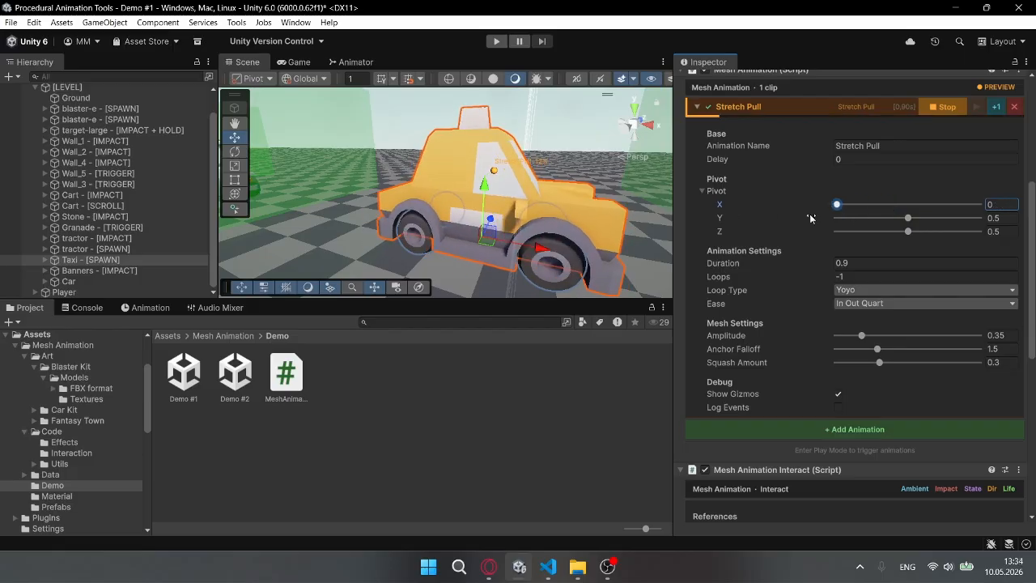
key("ctrl+z")
left_click_drag(910, 218, 864, 217)
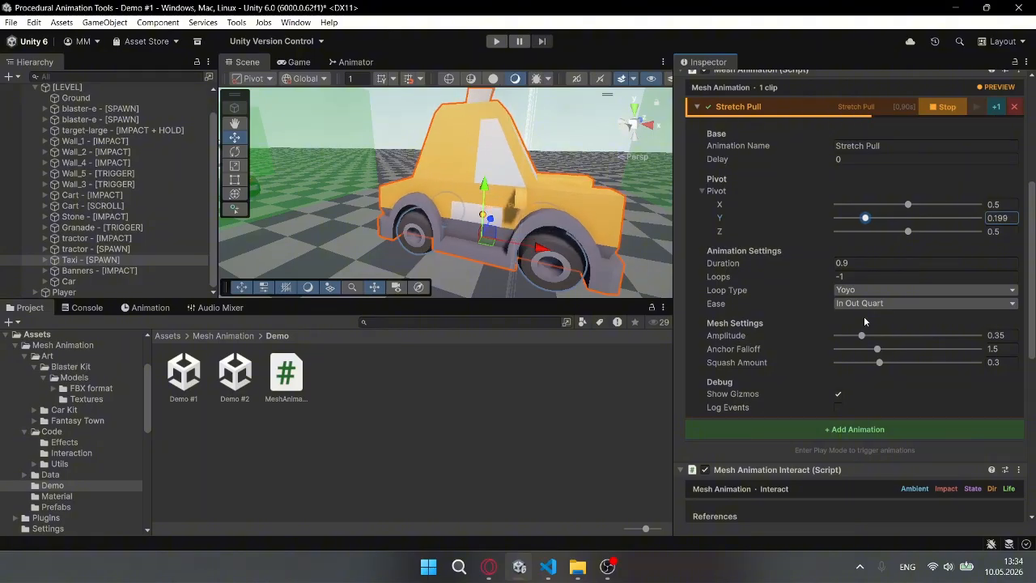
left_click_drag(908, 232, 856, 234)
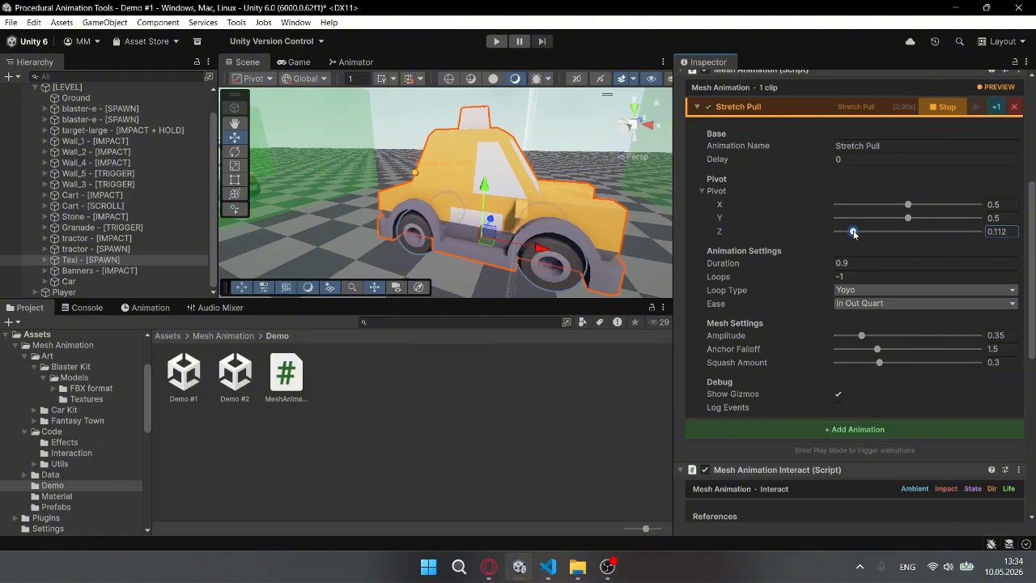
Set the taxi's Stretch Pull Amplitude to 0.154 and Anchor Falloff to about 2.66, and increase the Squash Amount
left_click_drag(862, 337, 882, 340)
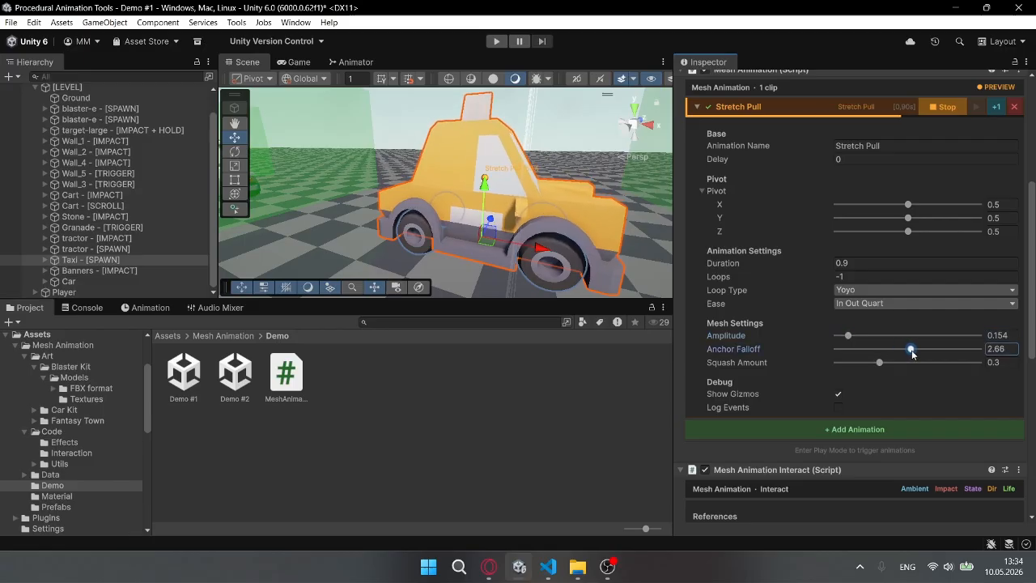
left_click_drag(884, 364, 968, 366)
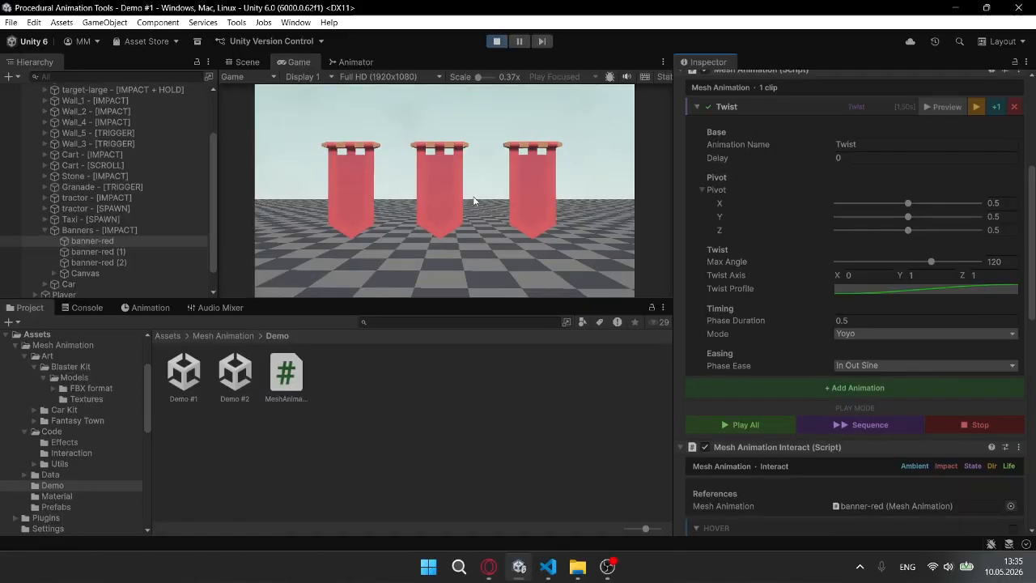
Fire balls at the three red banners to test their Twist impact animations
left_click(445, 191)
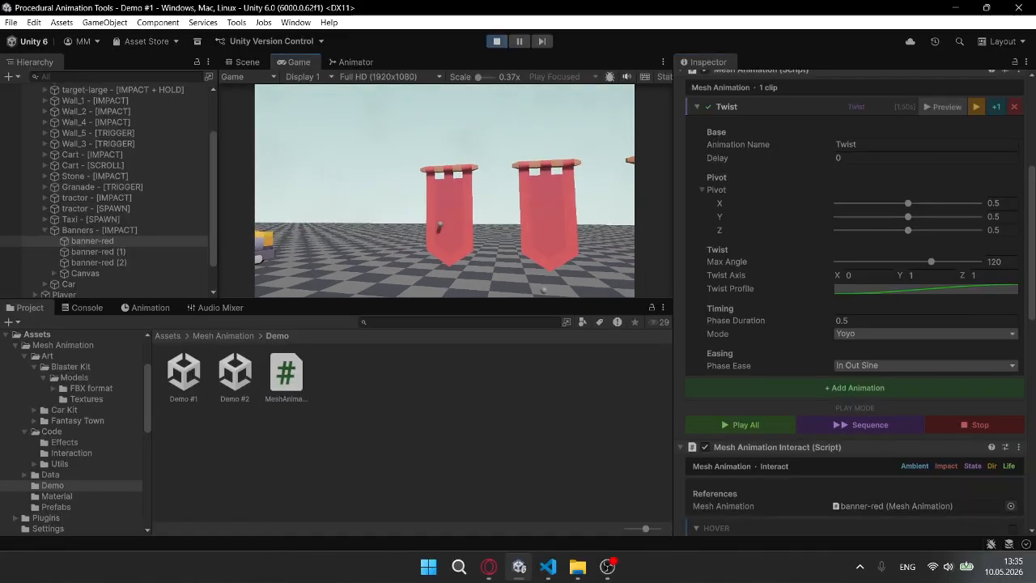
left_click(444, 191)
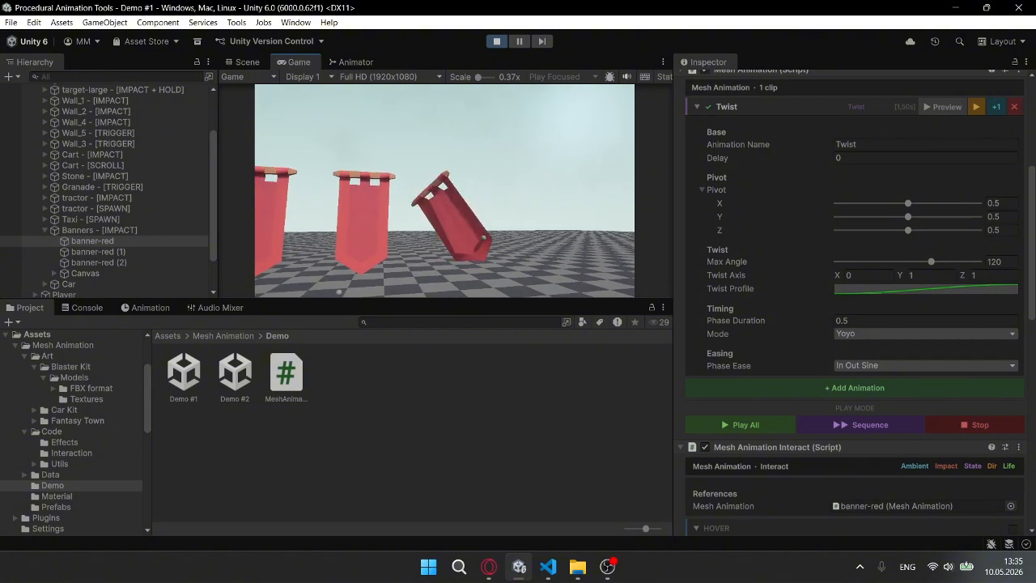
left_click(445, 191)
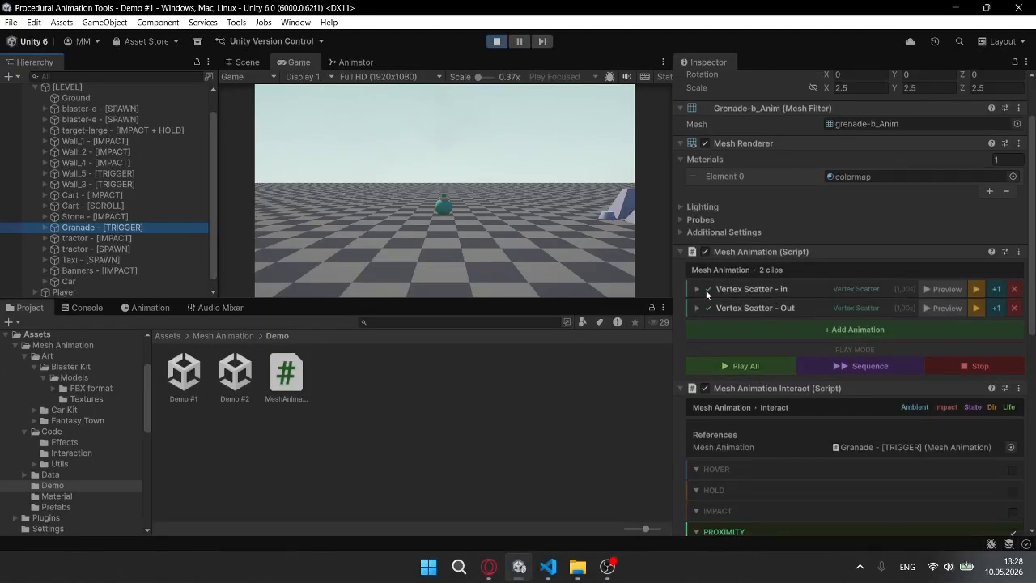
Expand the Vertex Scatter - in clip of the Granade object and review its settings and the Proximity interaction
left_click(706, 290)
scroll(729, 307, "down", 5)
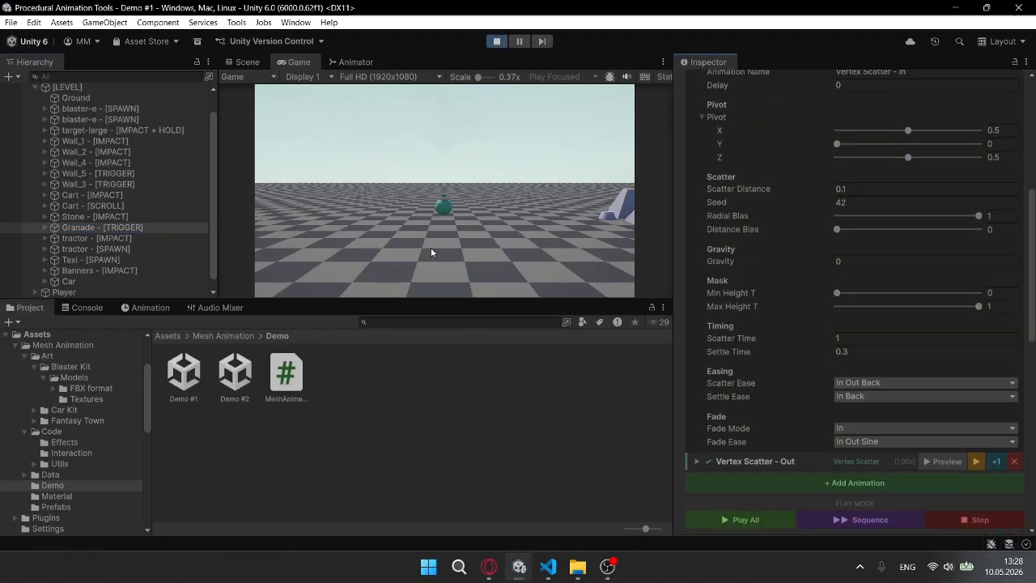
scroll(850, 308, "down", 10)
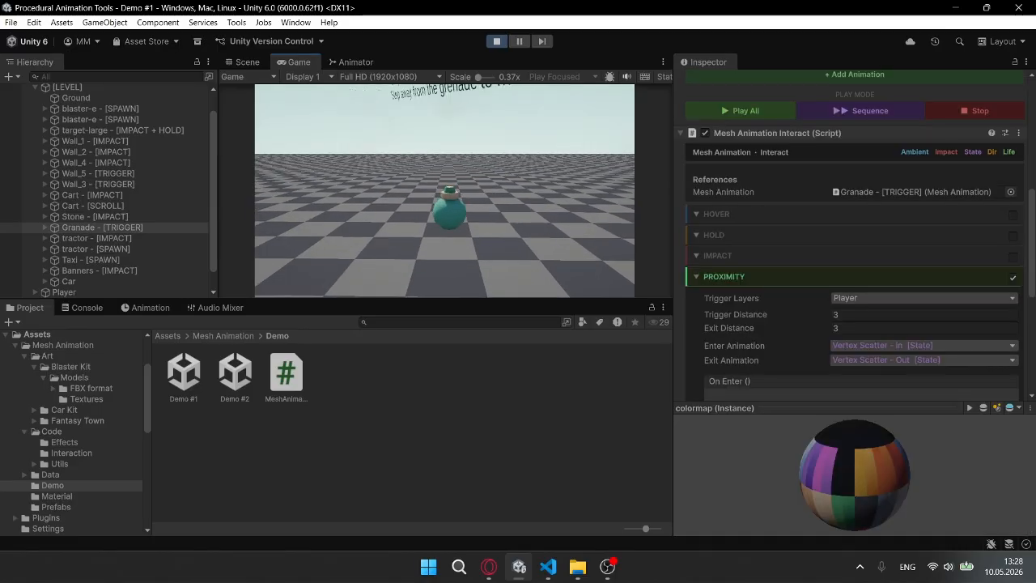
Walk the player up to the grenade and back away repeatedly to test its proximity enter and exit animations
key("w")
key("a")
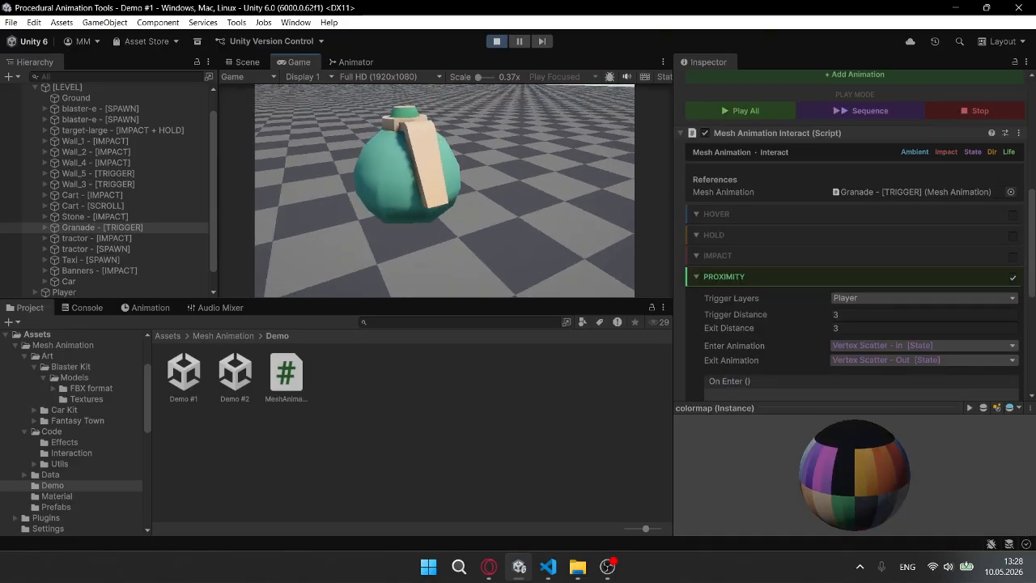
key("d")
key("s")
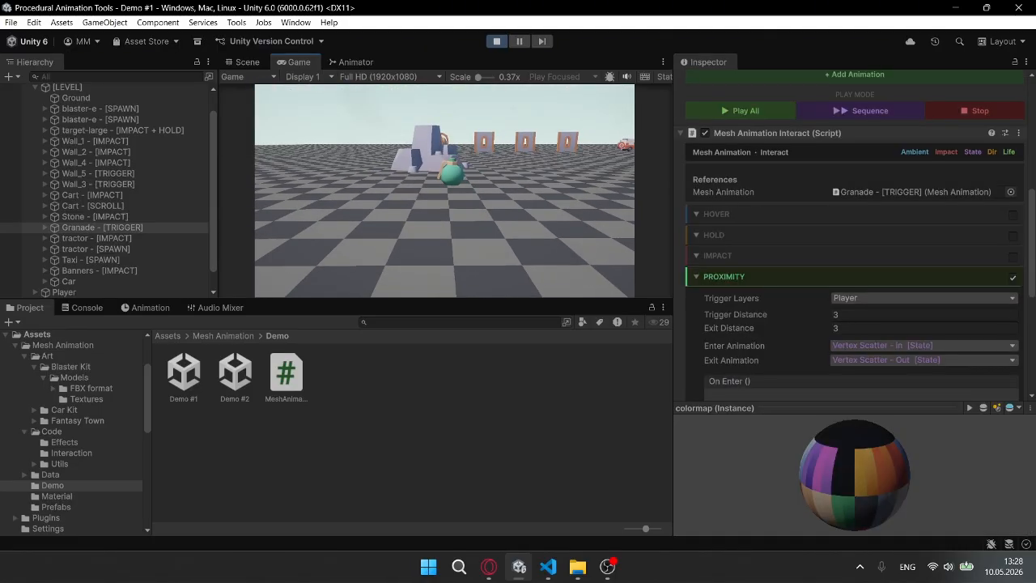
key("w")
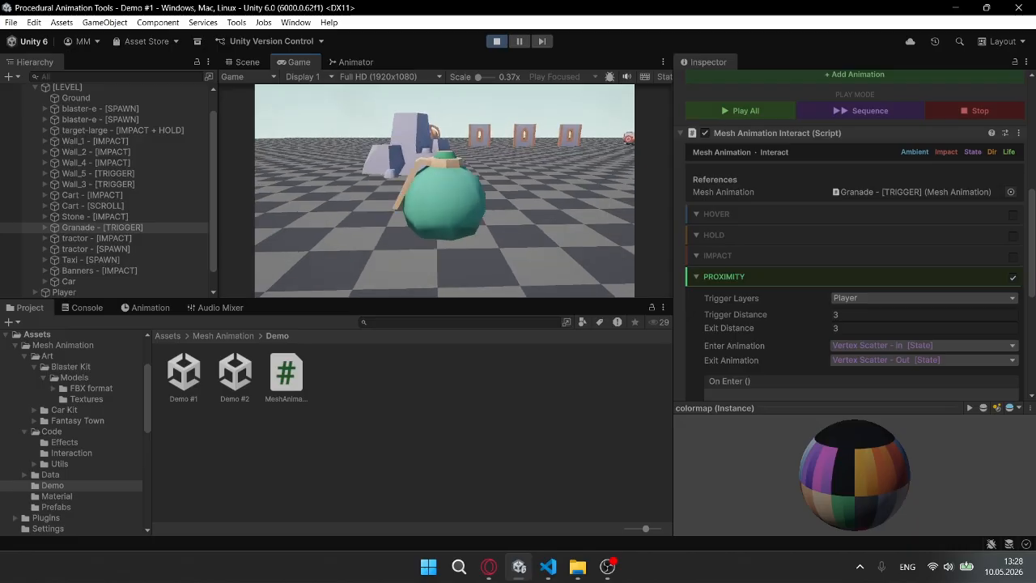
key("s")
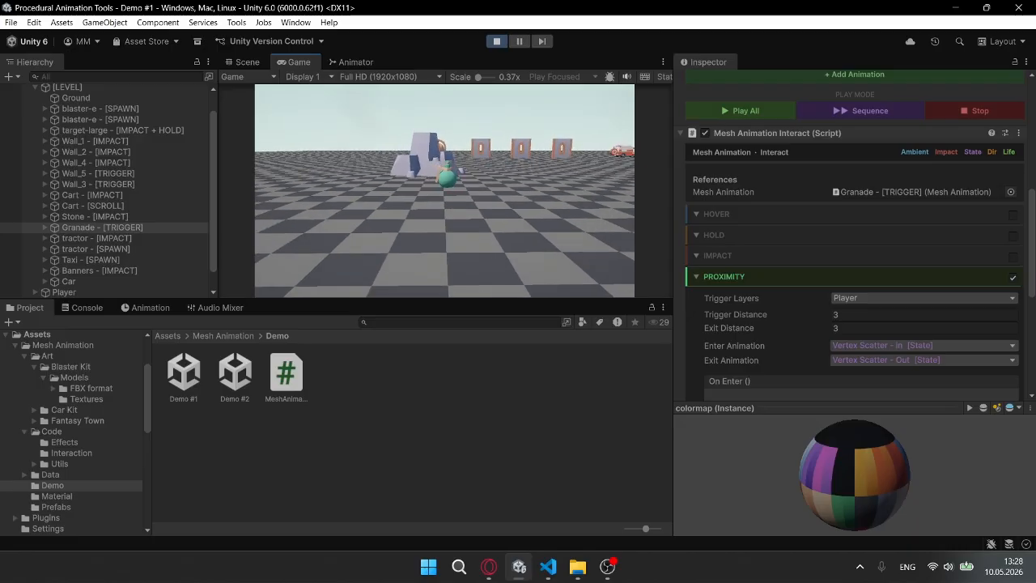